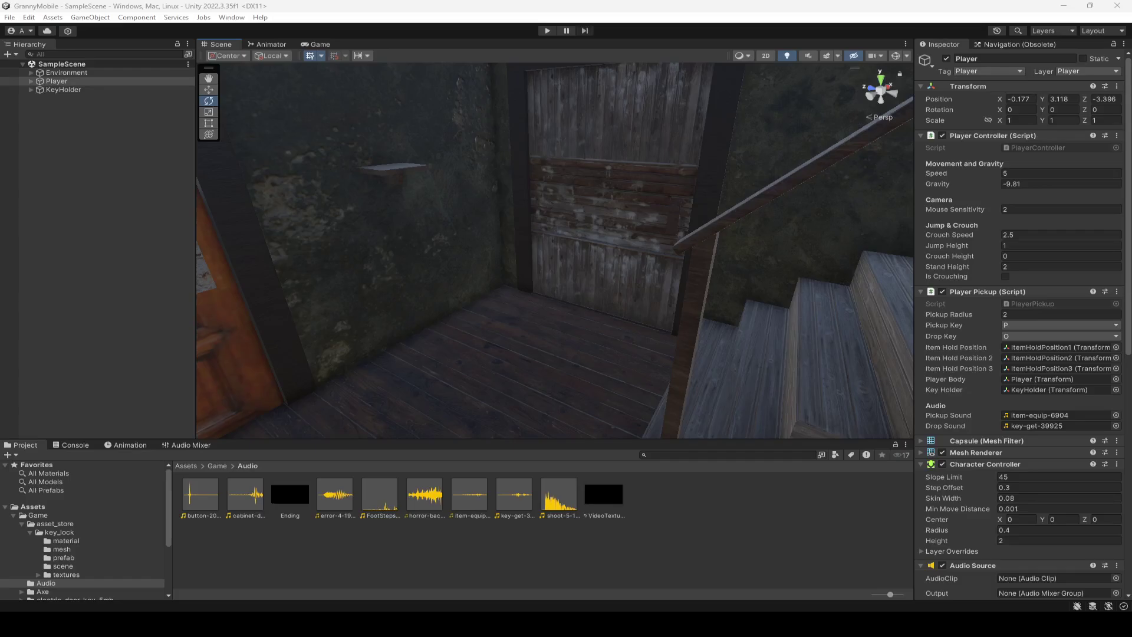
# Move the Scene view up to the wooden door, select ExitDoor.002 and scroll the Hierarchy to it.
pyautogui.moveTo(609, 326); pyautogui.dragTo(638, 285, button='right')
pyautogui.click(487, 278)
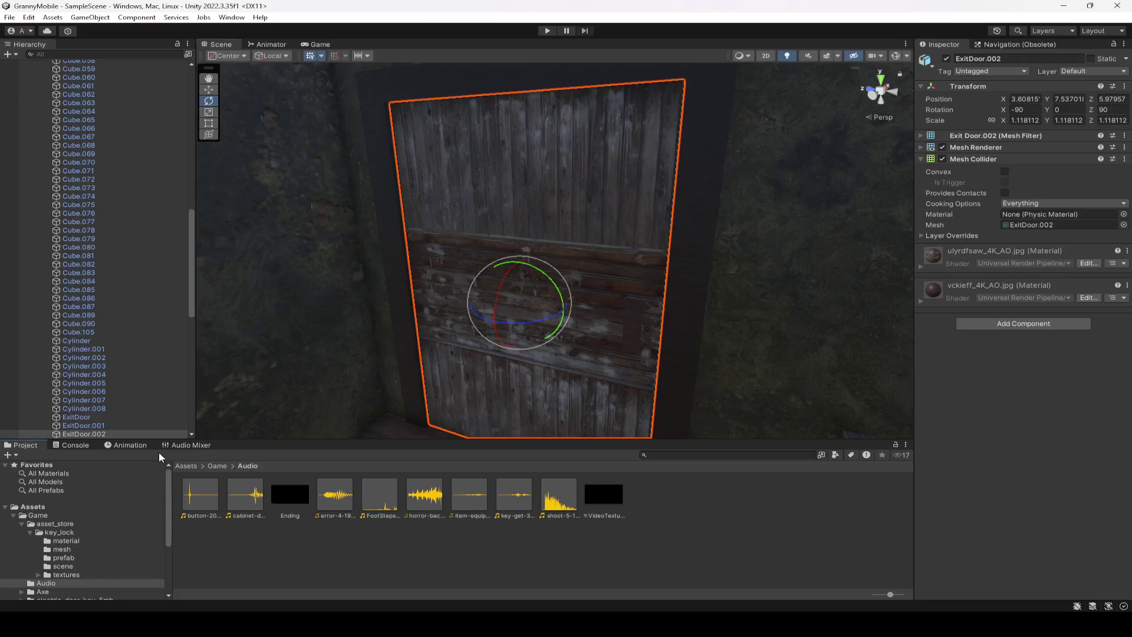
pyautogui.scroll(-3, 129, 423)
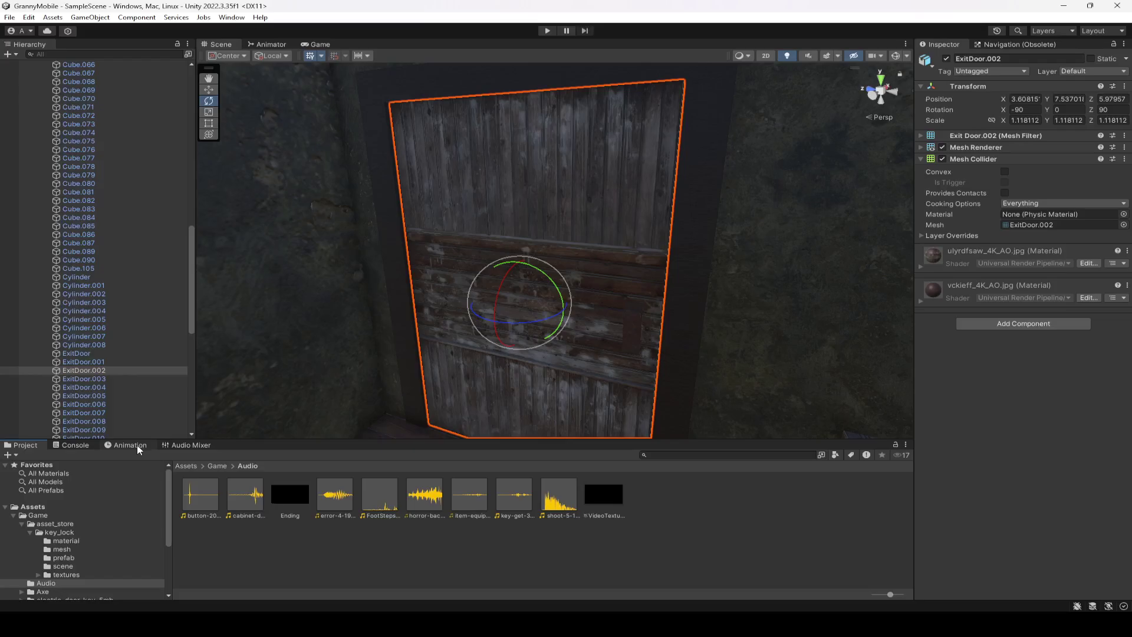
# Show the Animation panel for ExitDoor.002, checking the Window menu's Animation entry without opening anything.
pyautogui.click(137, 446)
pyautogui.click(233, 18)
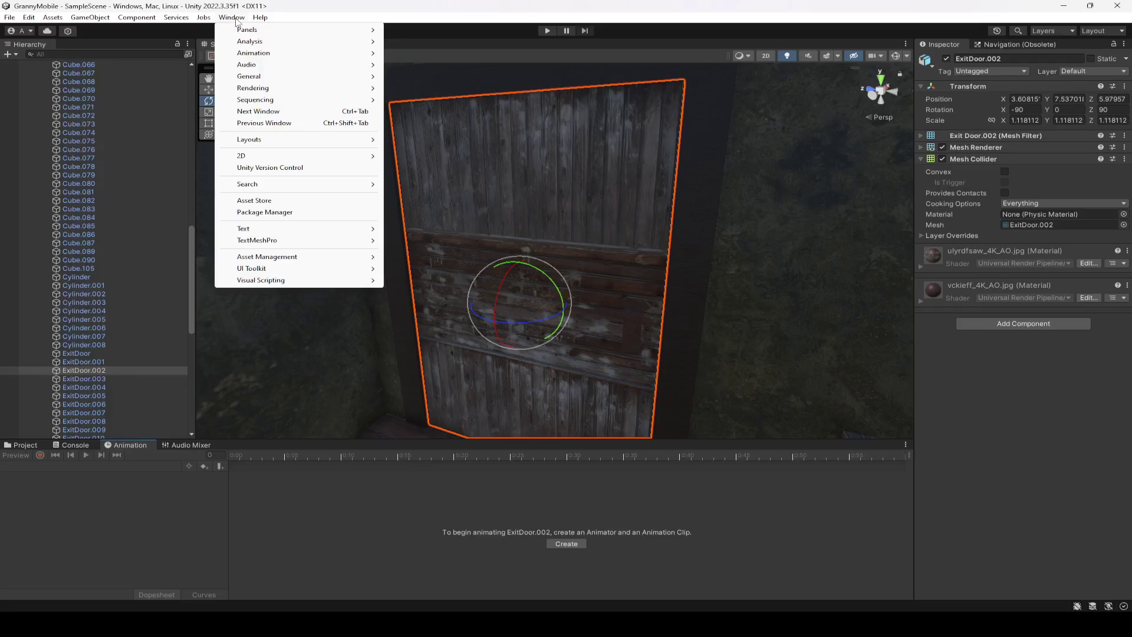
pyautogui.moveTo(257, 57)
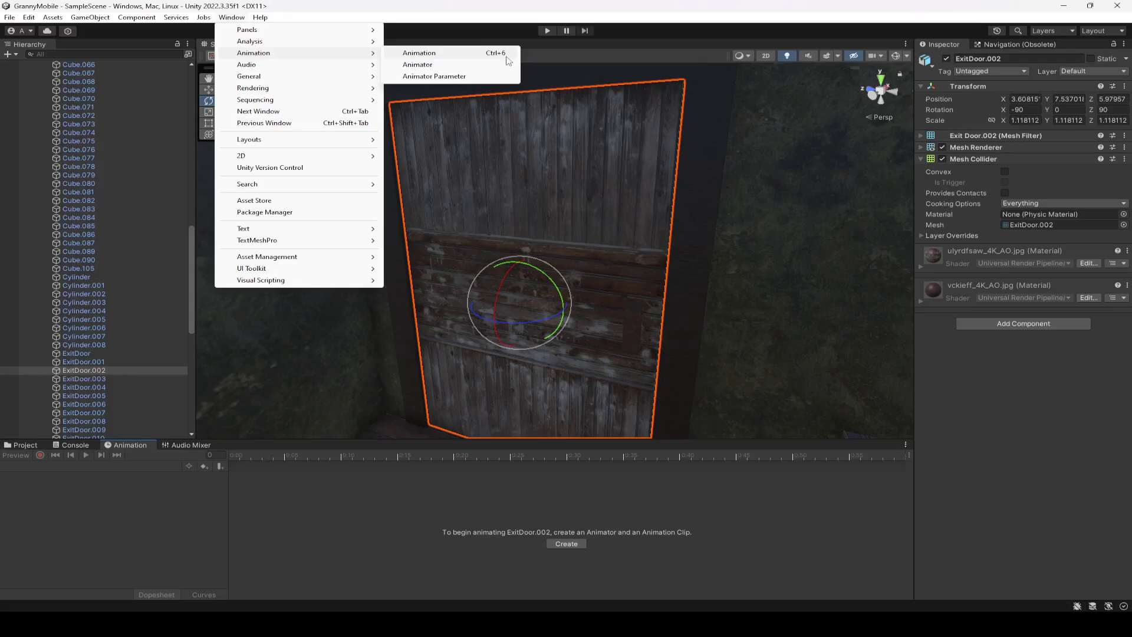
pyautogui.click(164, 476)
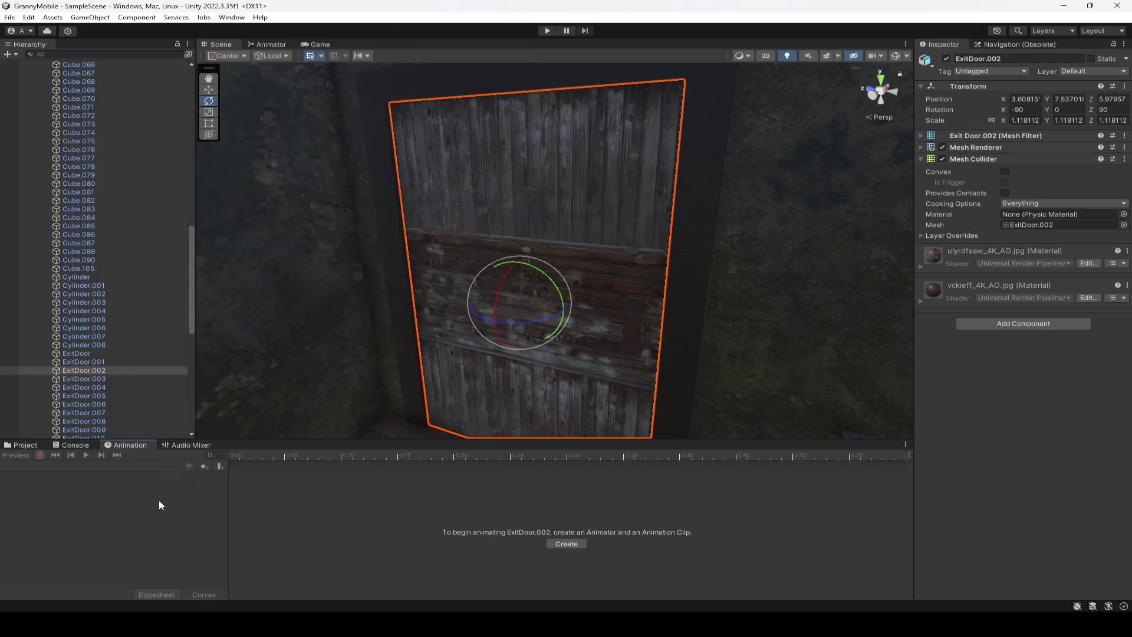
# Start a new animation clip for ExitDoor.002 and create a DoorAnim folder in Assets/Game.
pyautogui.click(89, 371)
pyautogui.click(564, 544)
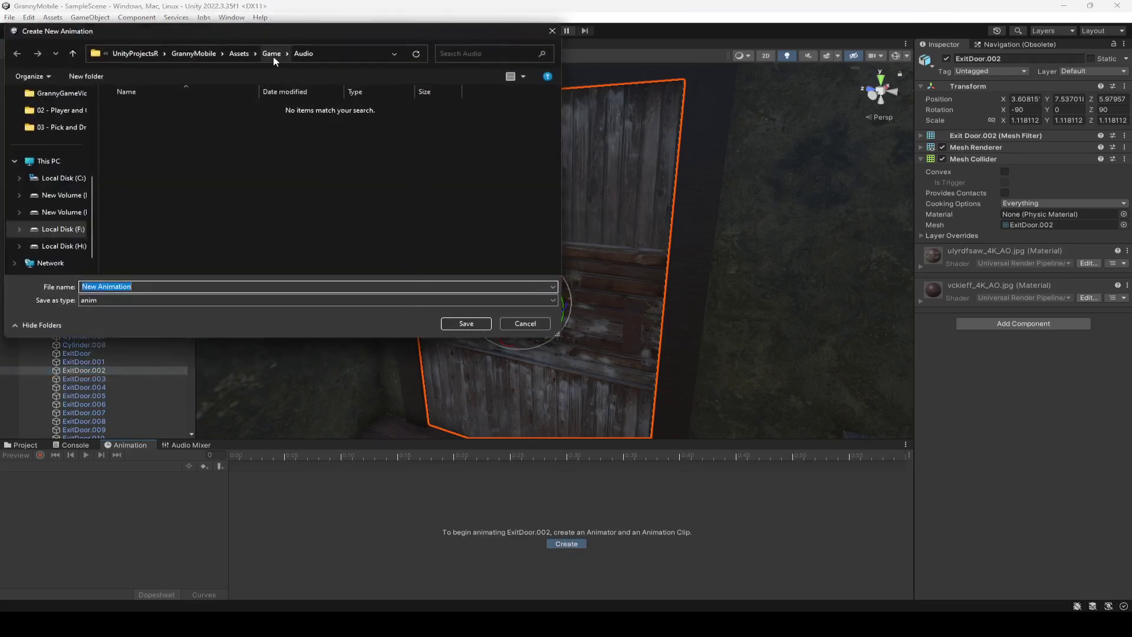
pyautogui.click(272, 55)
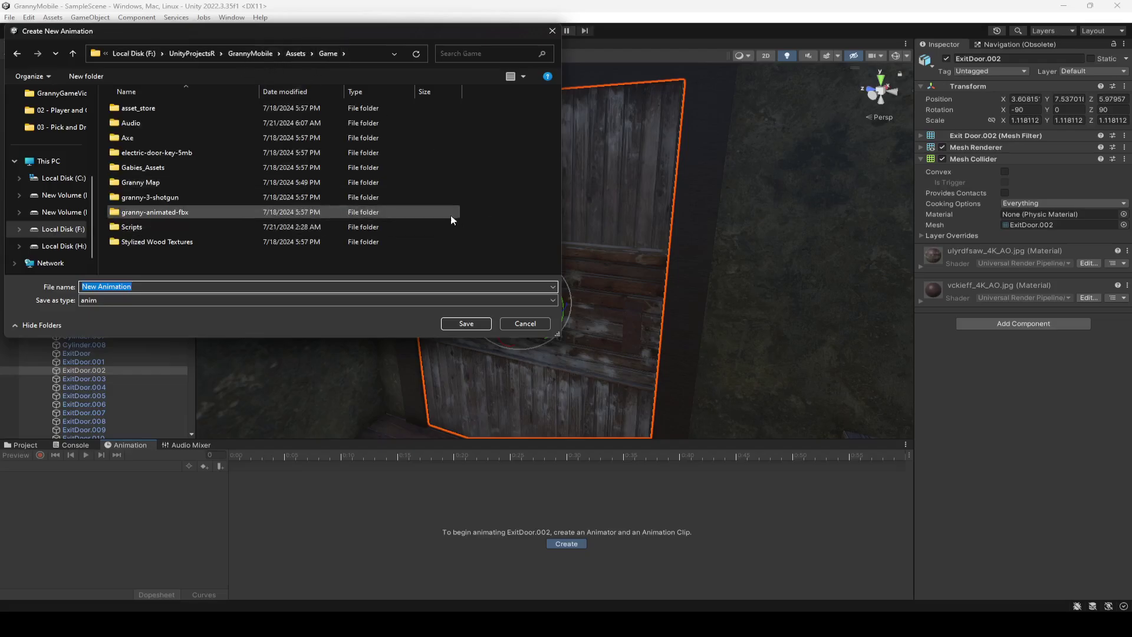
pyautogui.rightClick(347, 256)
pyautogui.moveTo(420, 264)
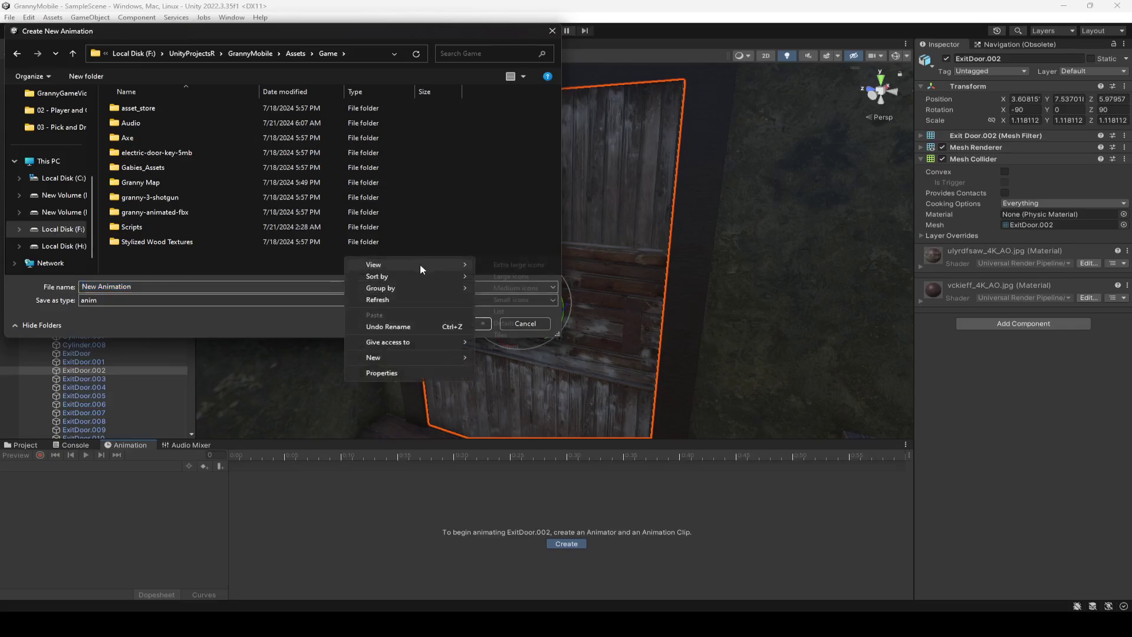
pyautogui.rightClick(285, 260)
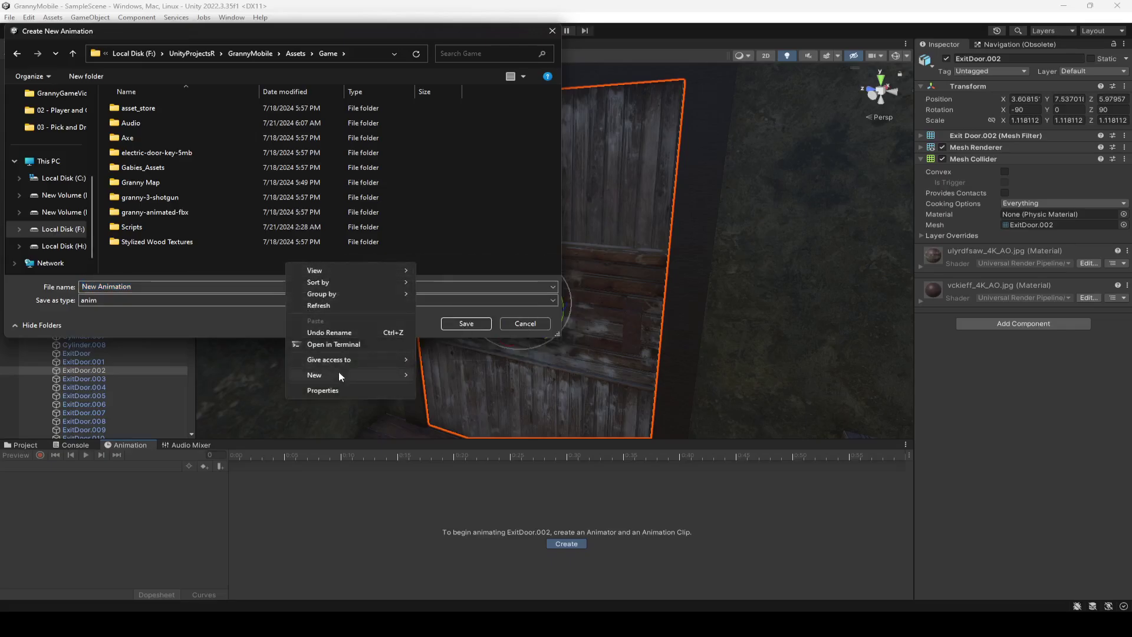
pyautogui.moveTo(401, 375)
pyautogui.click(439, 378)
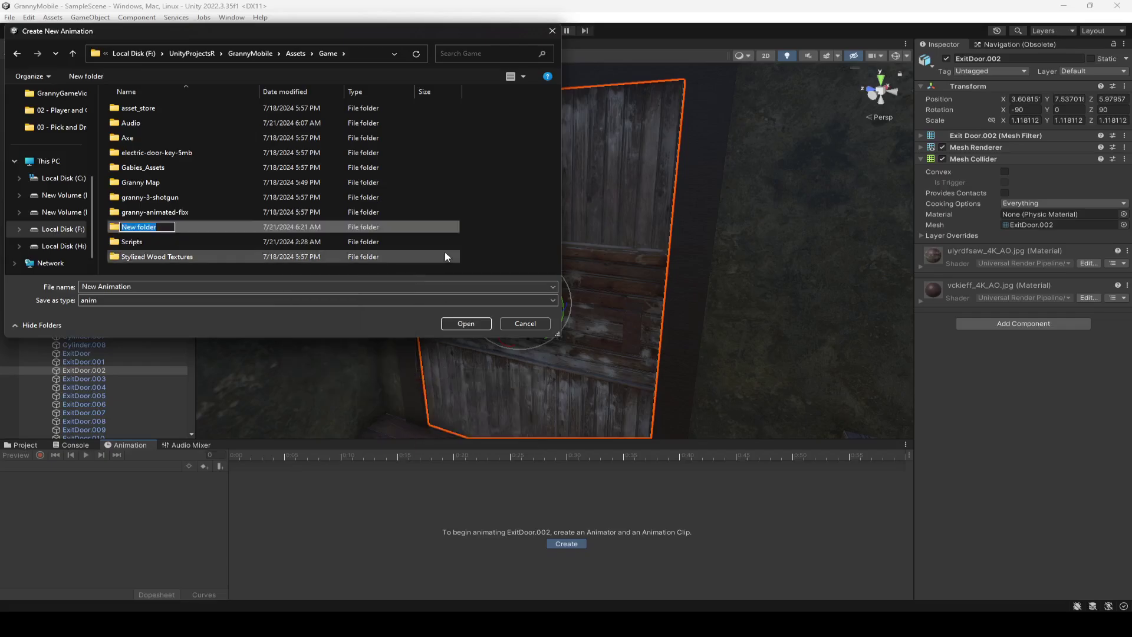
pyautogui.write('DoorAnim')
pyautogui.click(127, 268)
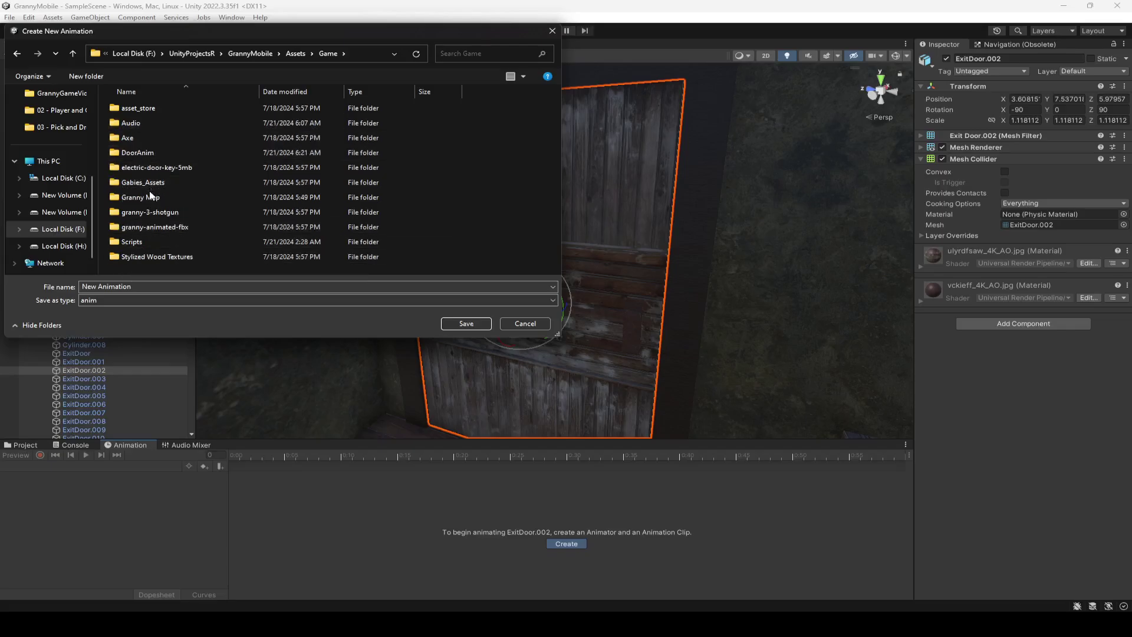
# Save the clip as Idle inside the DoorAnim folder.
pyautogui.click(147, 152)
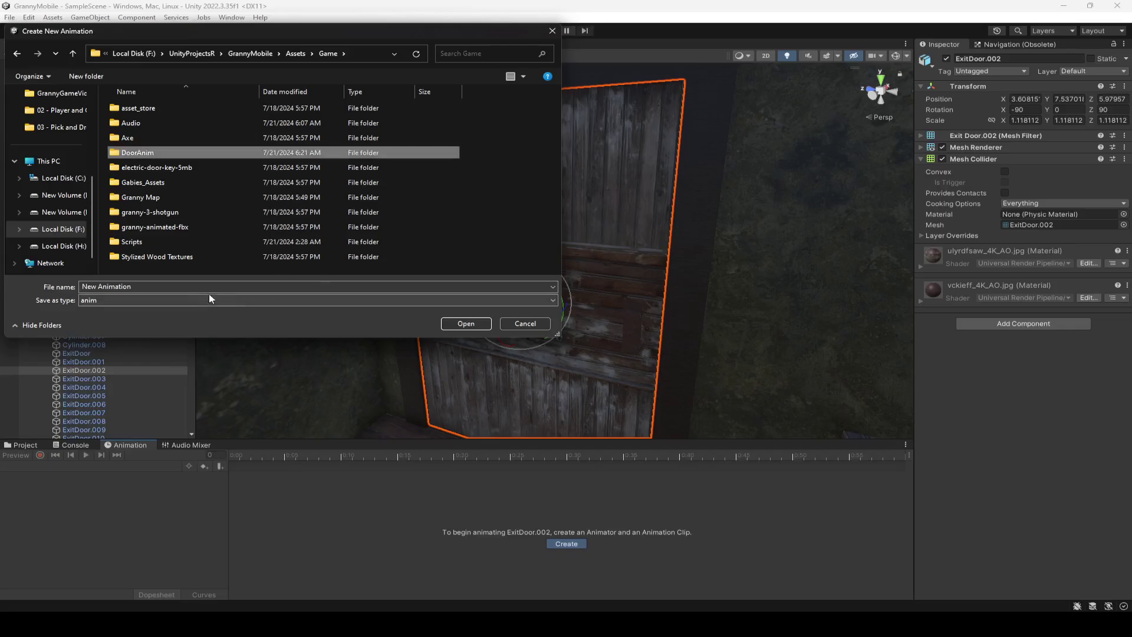
pyautogui.doubleClick(142, 154)
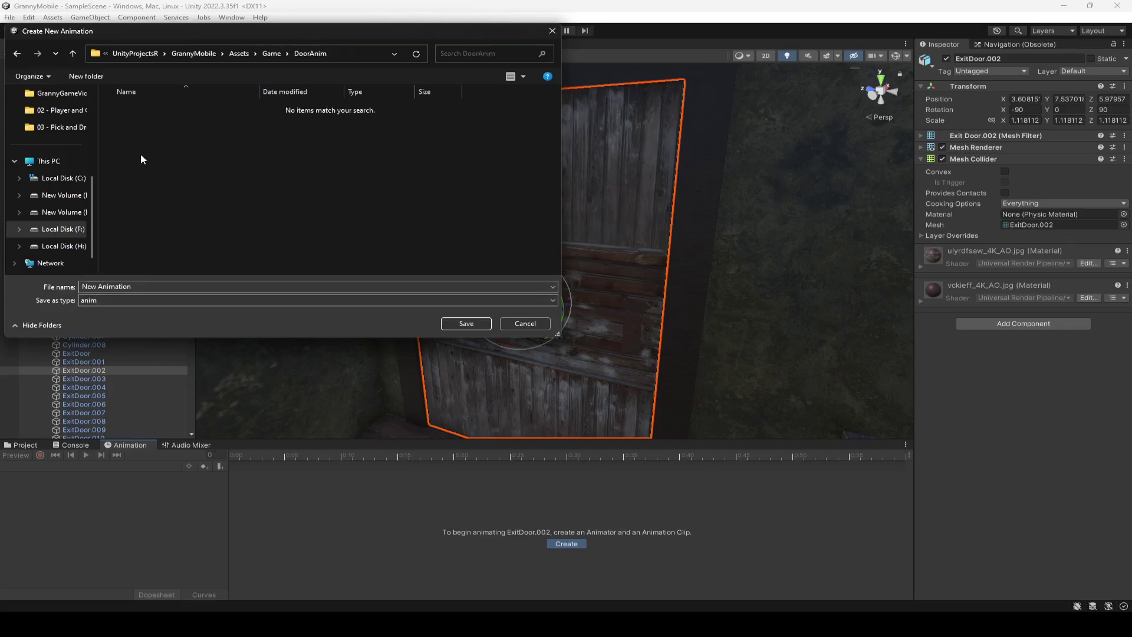
pyautogui.click(152, 284)
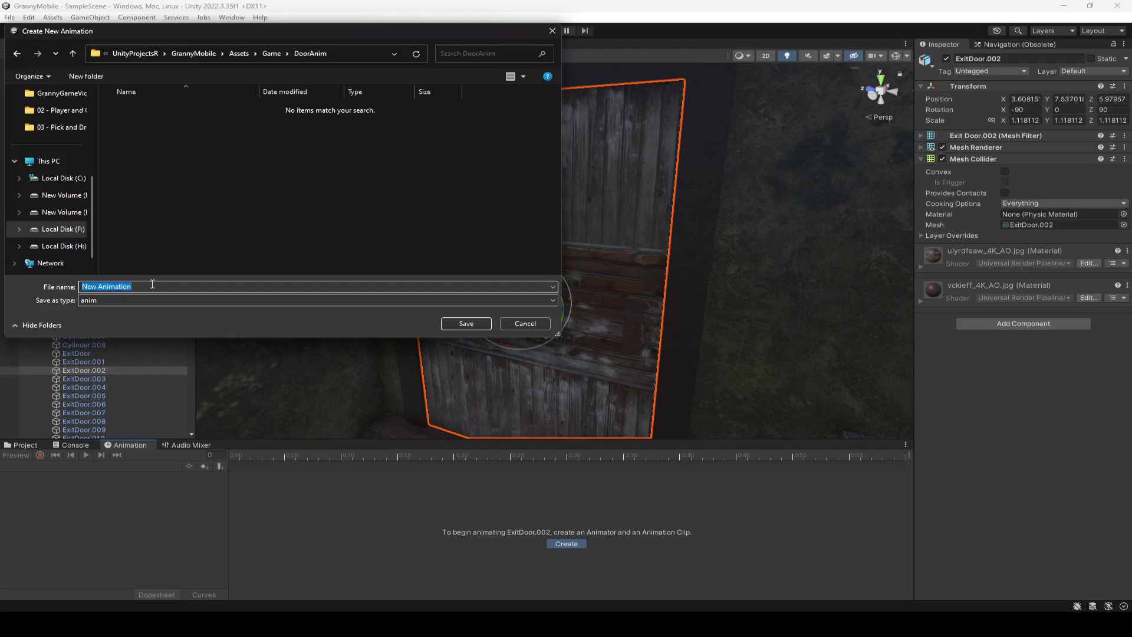
pyautogui.write('Idle')
pyautogui.click(466, 324)
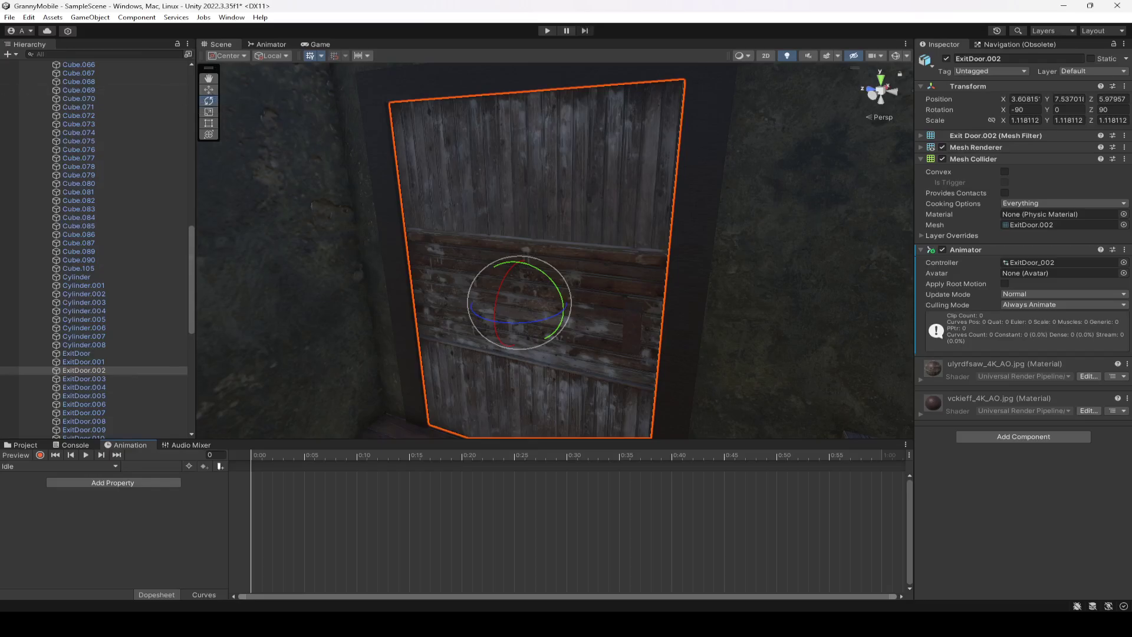
# In record mode, re-enter Position Z 5.97957 to key the door's Position at frame 0 in Idle.
pyautogui.click(1120, 99)
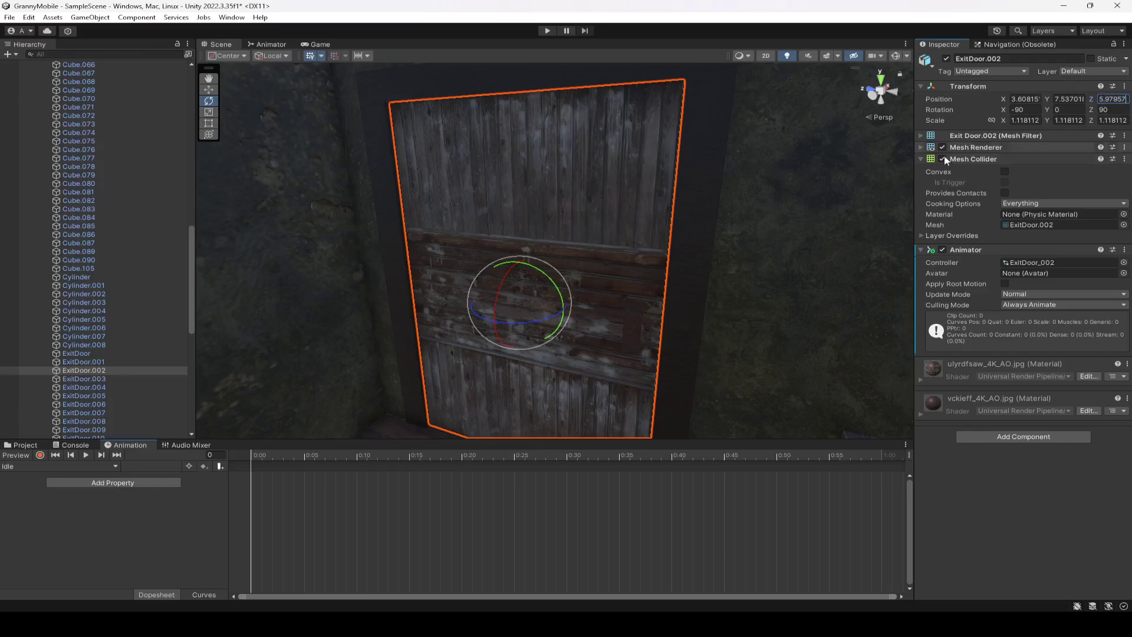
pyautogui.doubleClick(1121, 100)
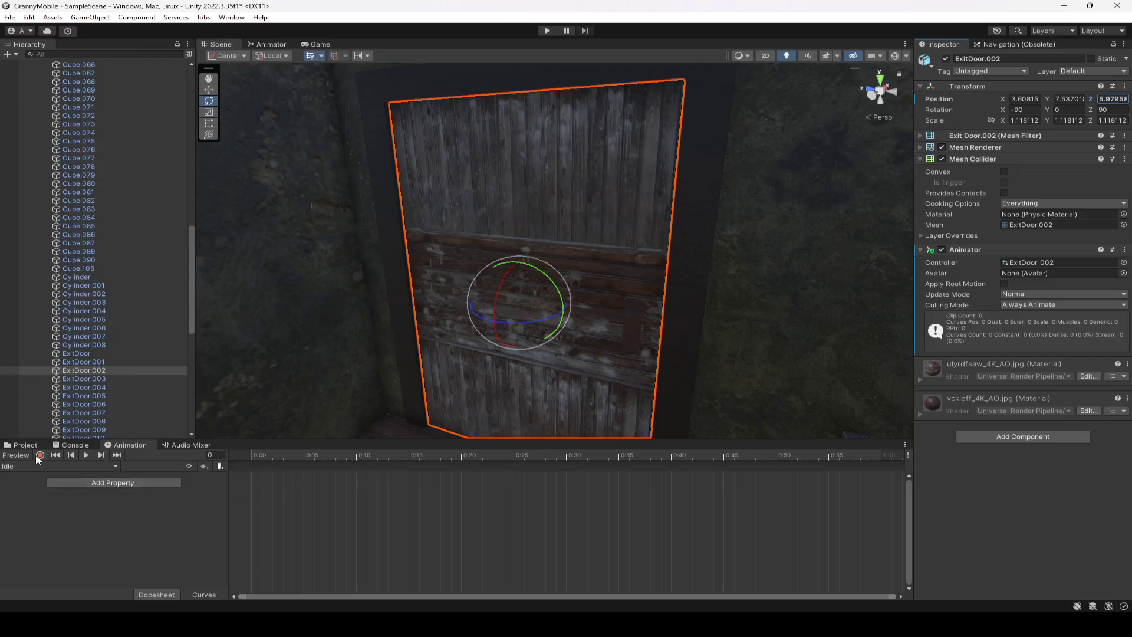
pyautogui.click(39, 455)
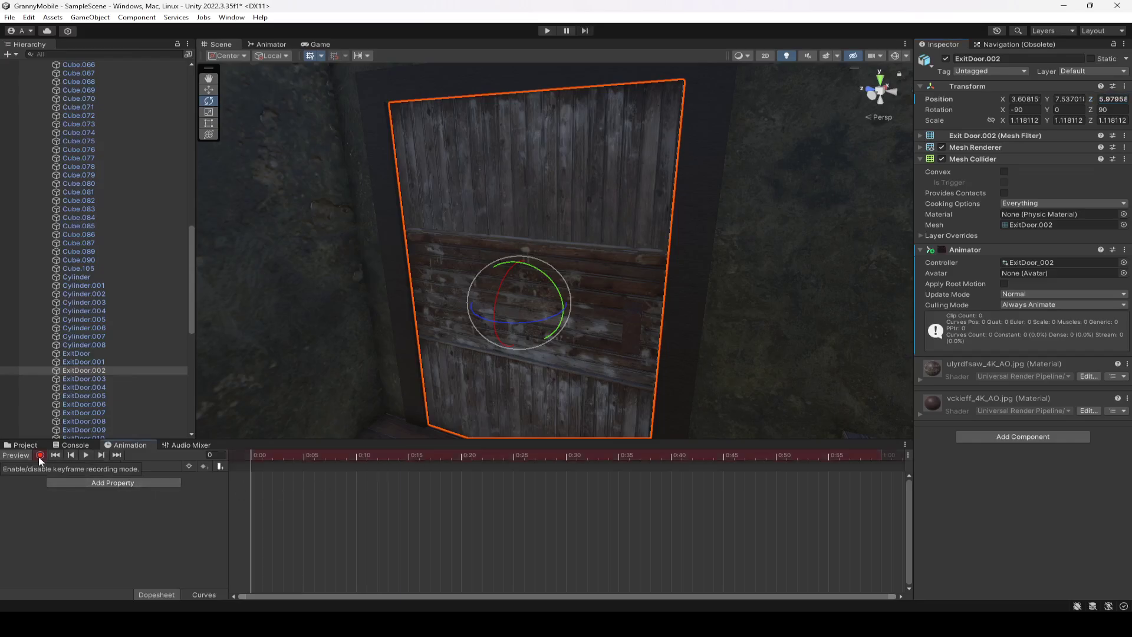
pyautogui.click(1121, 99)
pyautogui.press('Return')
pyautogui.press('BackSpace')
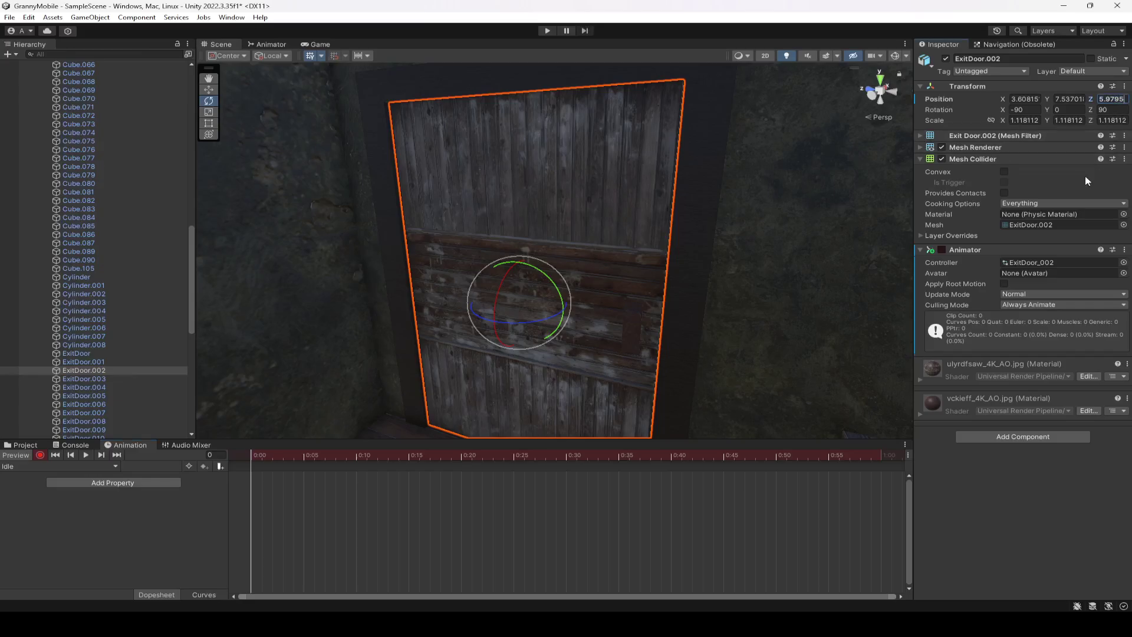
pyautogui.write('7')
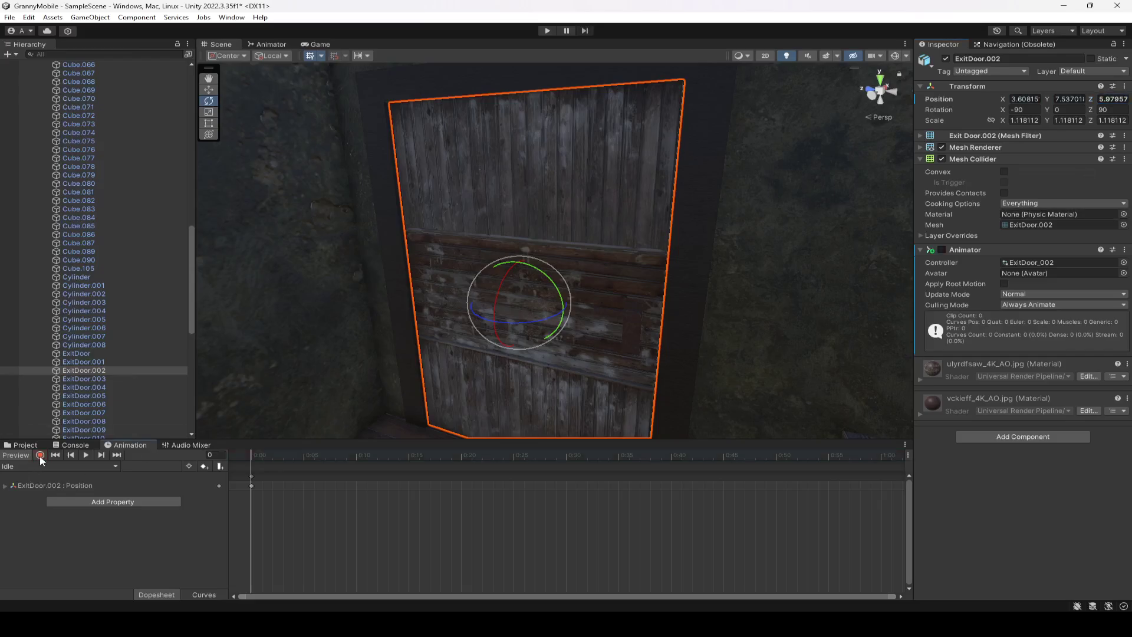
pyautogui.click(86, 456)
# Create a new clip named DoorOpen and save it in Assets/Game/DoorAnim.
pyautogui.click(41, 469)
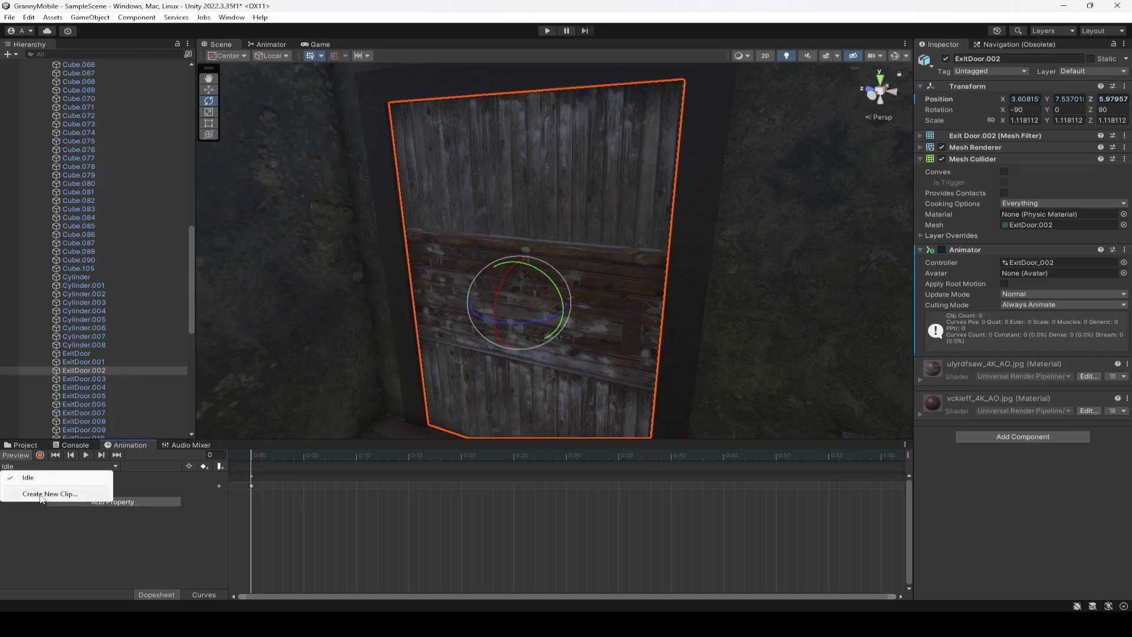
pyautogui.click(42, 494)
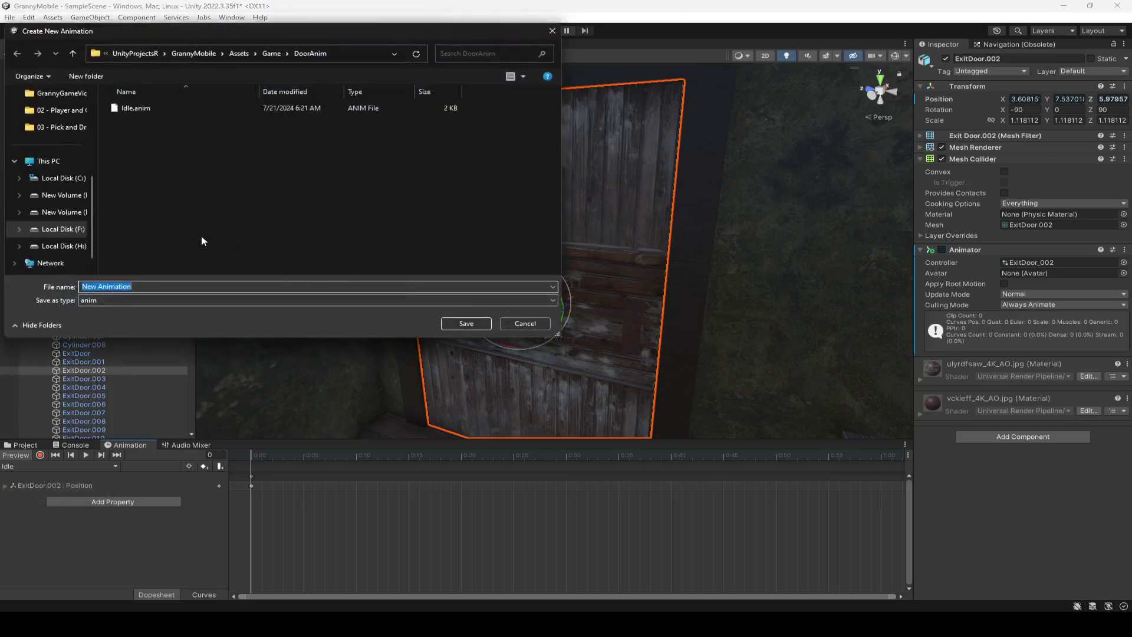
pyautogui.write('DoorOpen')
pyautogui.click(271, 53)
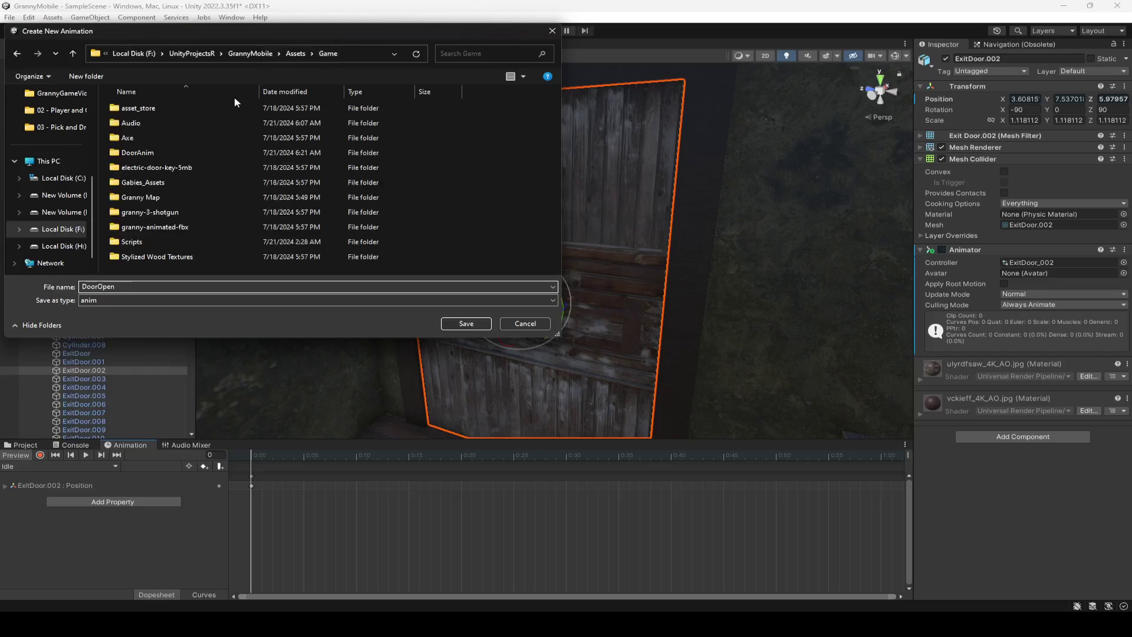
pyautogui.doubleClick(148, 152)
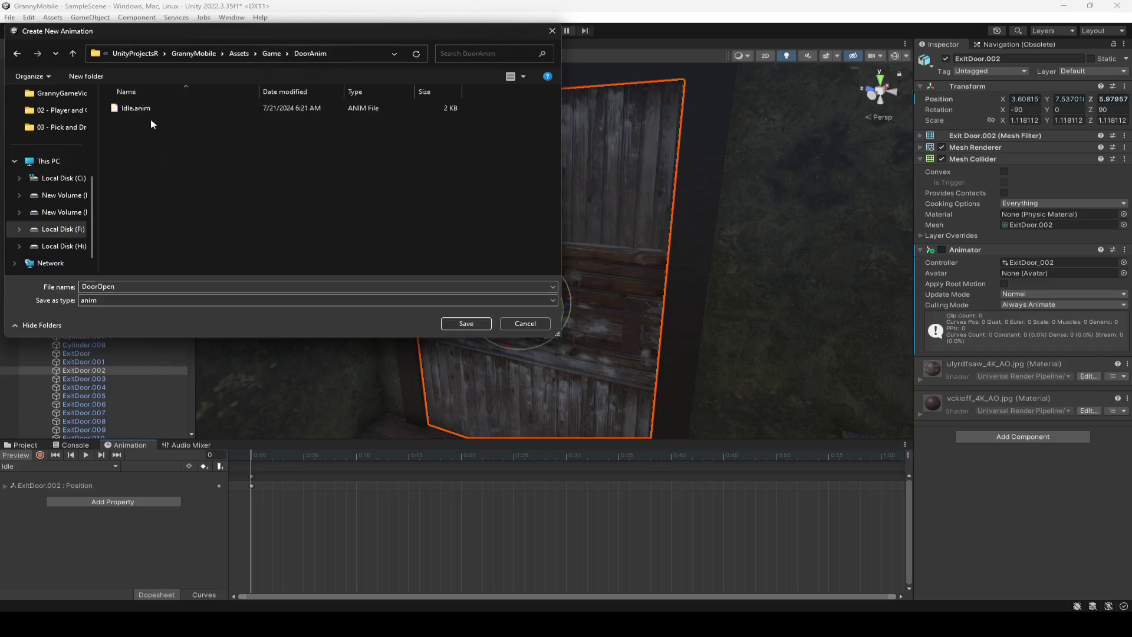
pyautogui.click(465, 323)
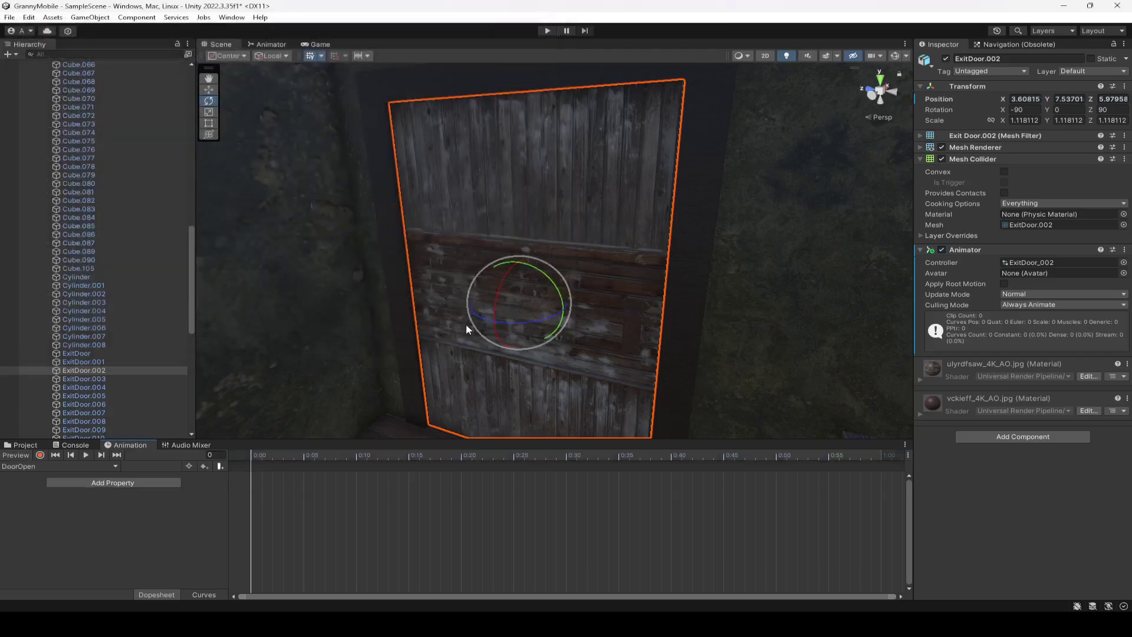
# Record DoorOpen: key Position Z at frame 0, then rotate and shift the door partly open at frame 15.
pyautogui.click(40, 454)
pyautogui.moveTo(505, 326); pyautogui.dragTo(482, 298, button='right')
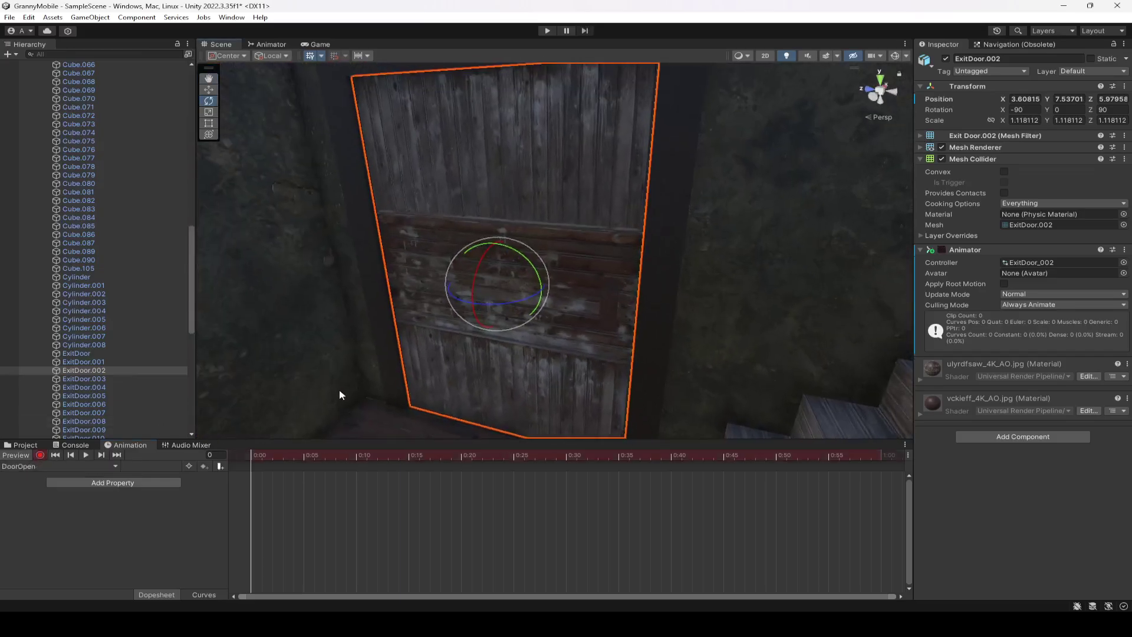
pyautogui.click(1120, 98)
pyautogui.press('BackSpace')
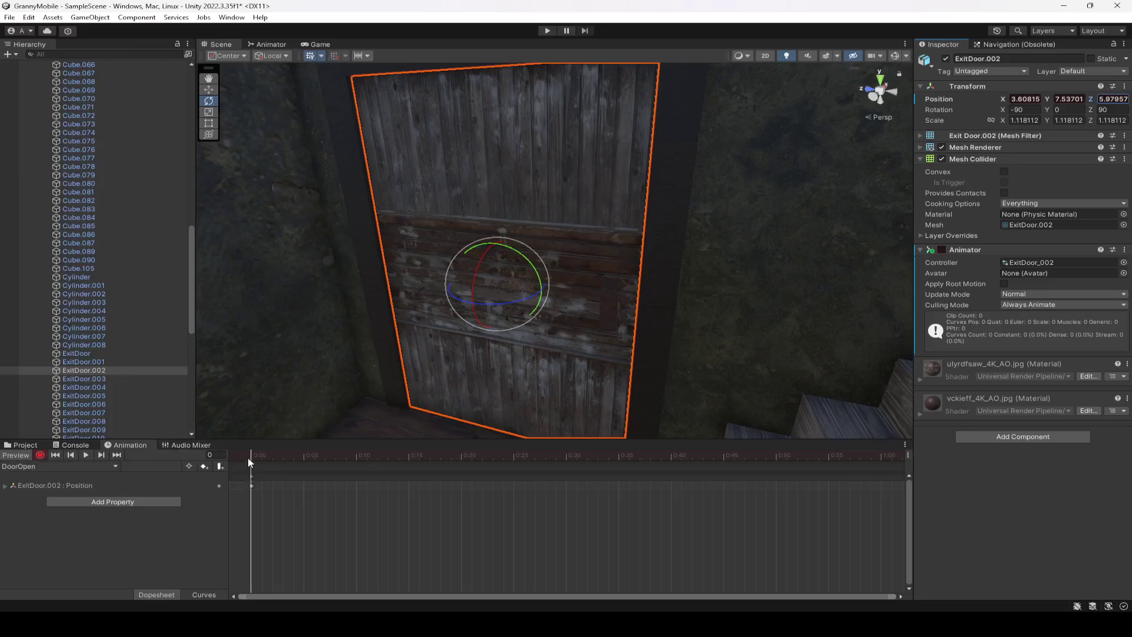
pyautogui.moveTo(252, 456); pyautogui.dragTo(410, 460)
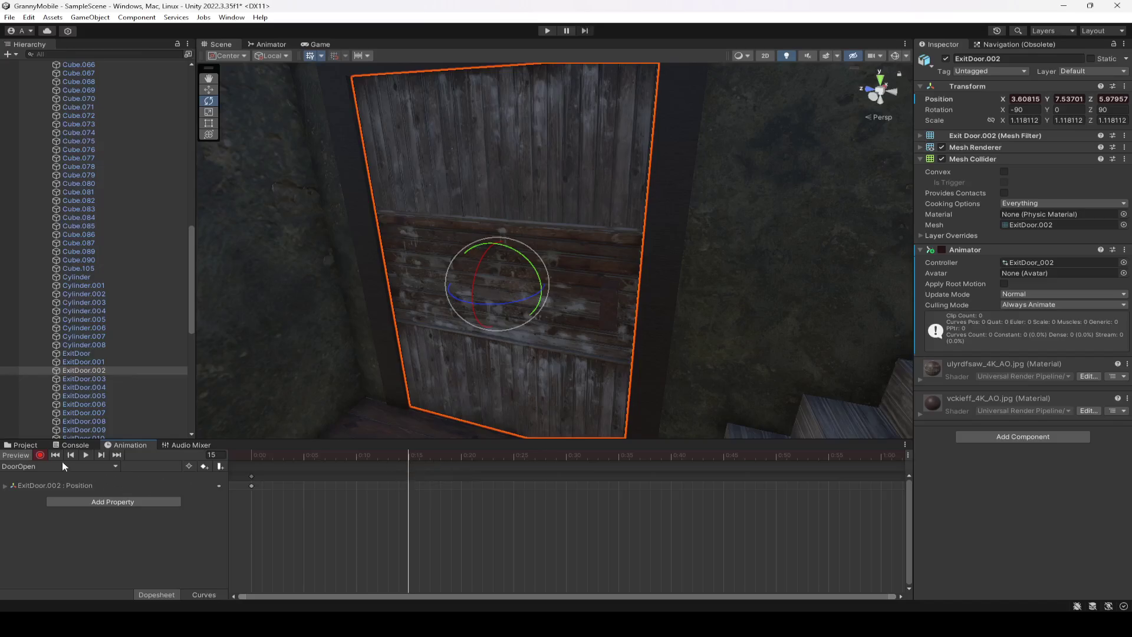
pyautogui.click(99, 370)
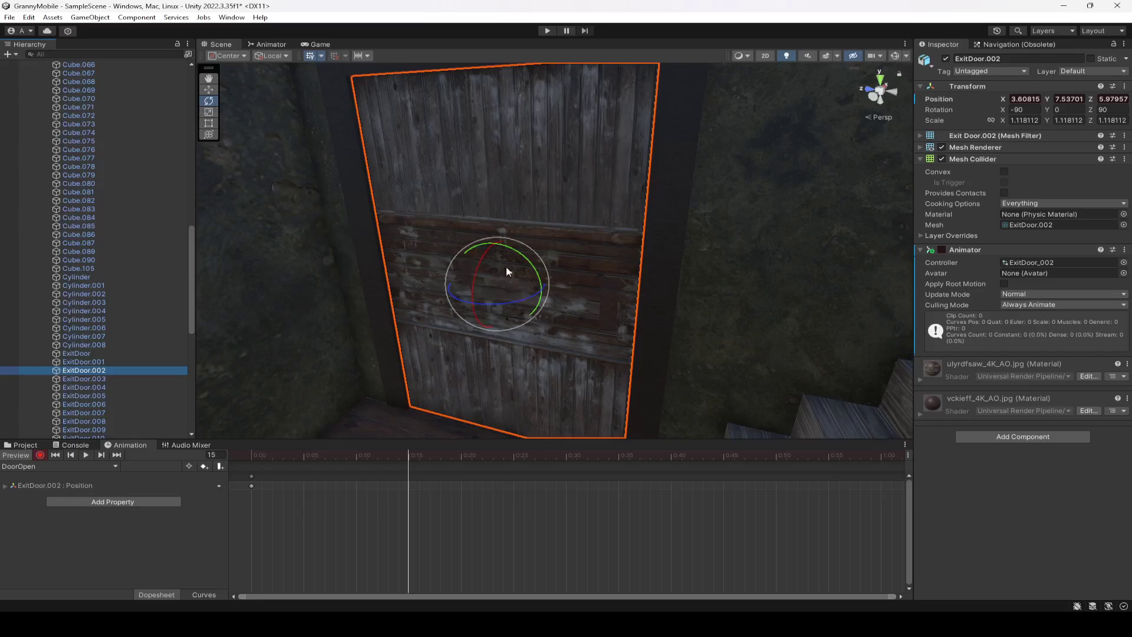
pyautogui.moveTo(509, 307); pyautogui.dragTo(557, 275)
pyautogui.click(208, 90)
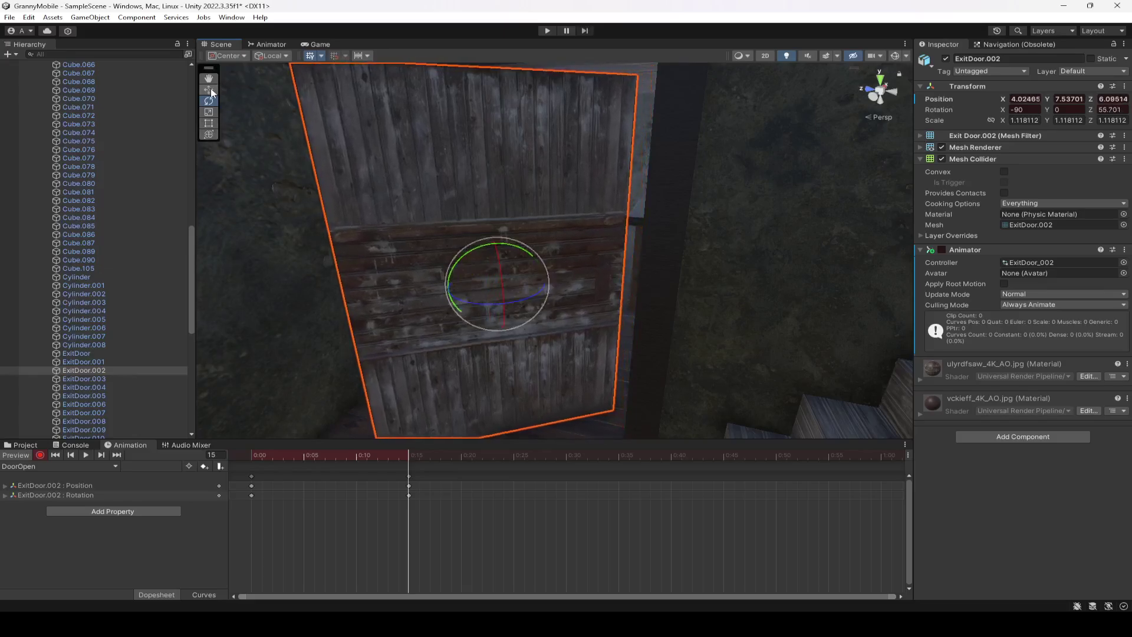
pyautogui.moveTo(502, 301); pyautogui.dragTo(555, 258)
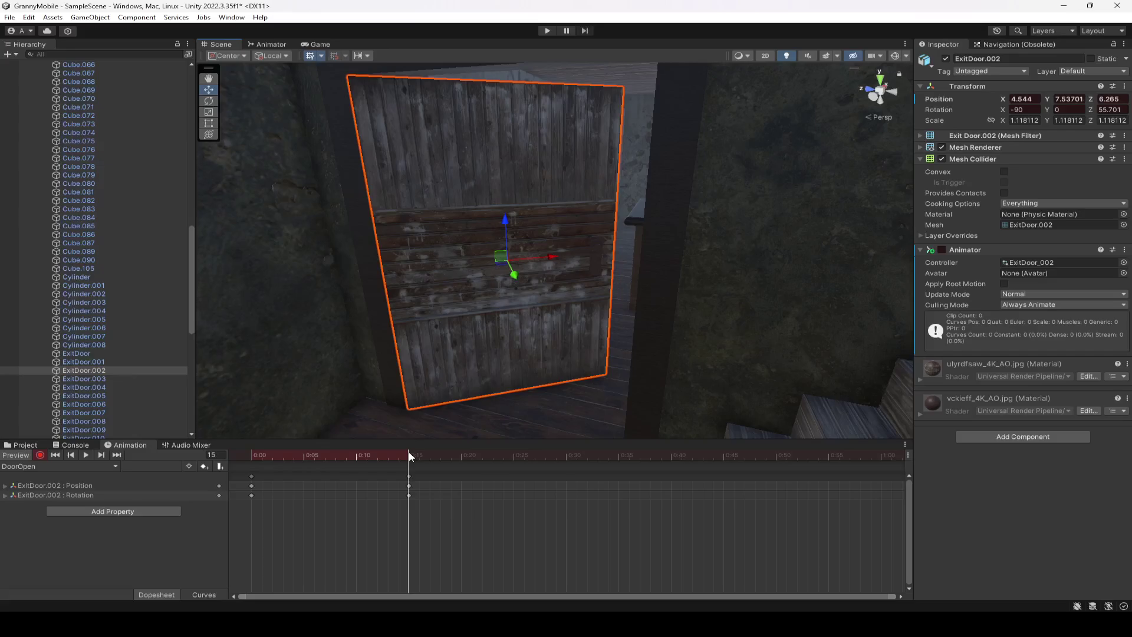
# At frame 30, rotate the door further open and move it to stay in its frame.
pyautogui.moveTo(411, 456); pyautogui.dragTo(567, 464)
pyautogui.click(208, 101)
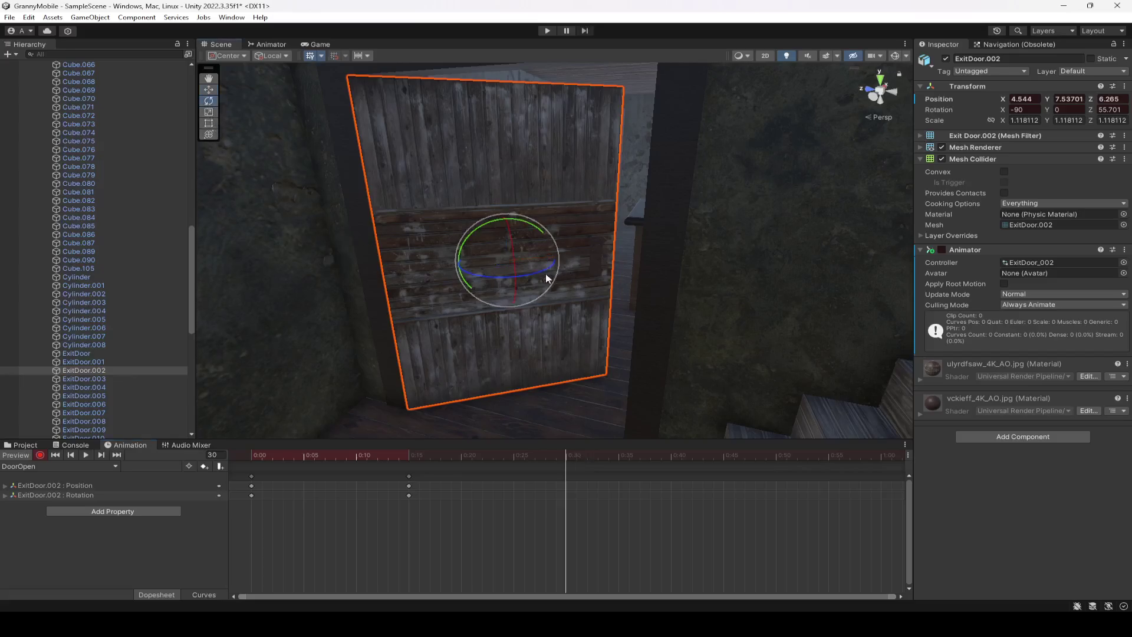
pyautogui.moveTo(535, 274); pyautogui.dragTo(426, 180)
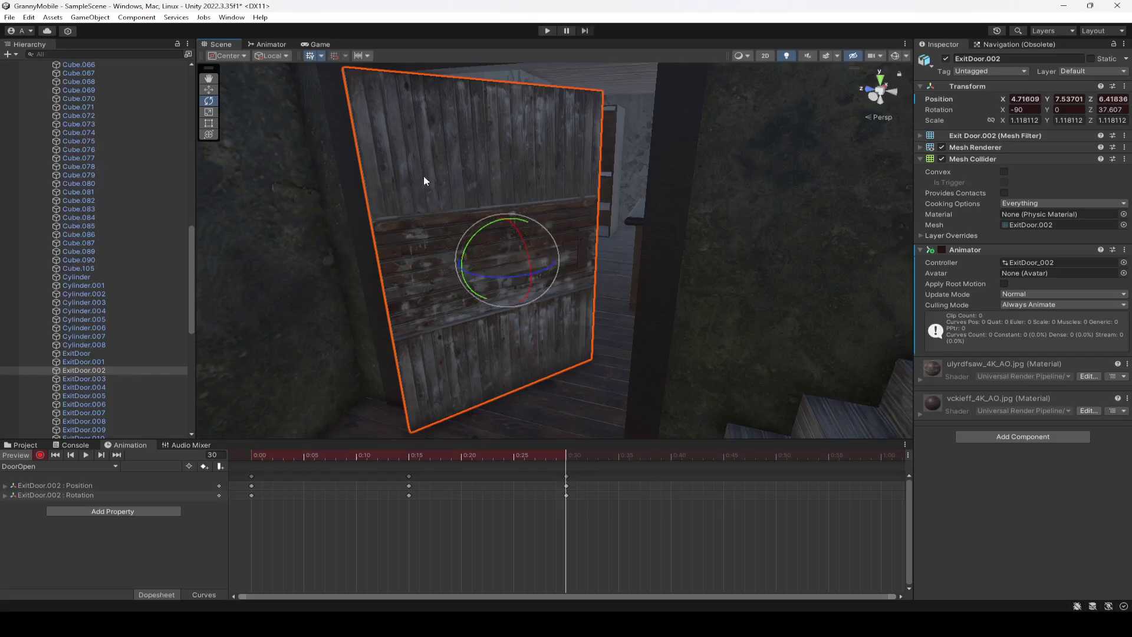
pyautogui.click(209, 89)
pyautogui.click(512, 271)
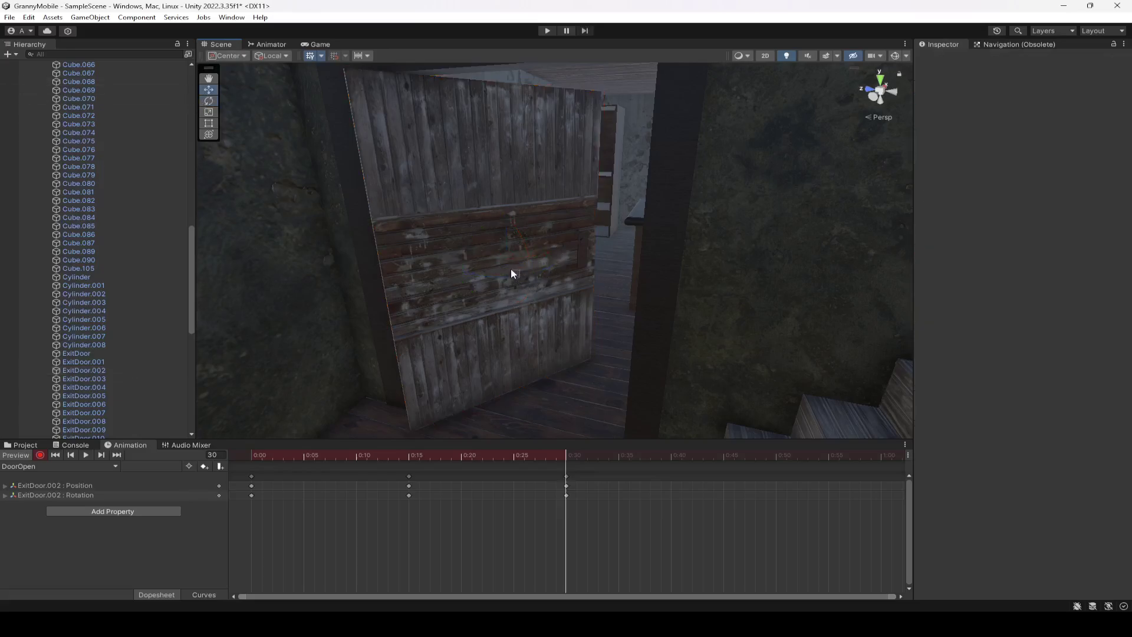
pyautogui.click(106, 371)
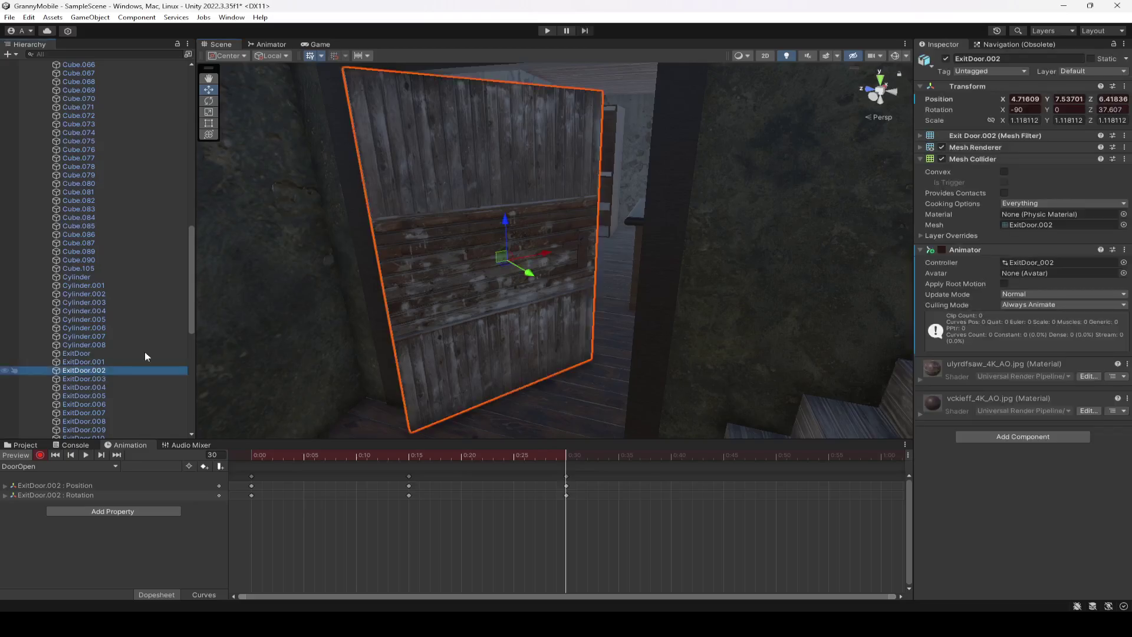
pyautogui.moveTo(544, 269); pyautogui.dragTo(539, 245)
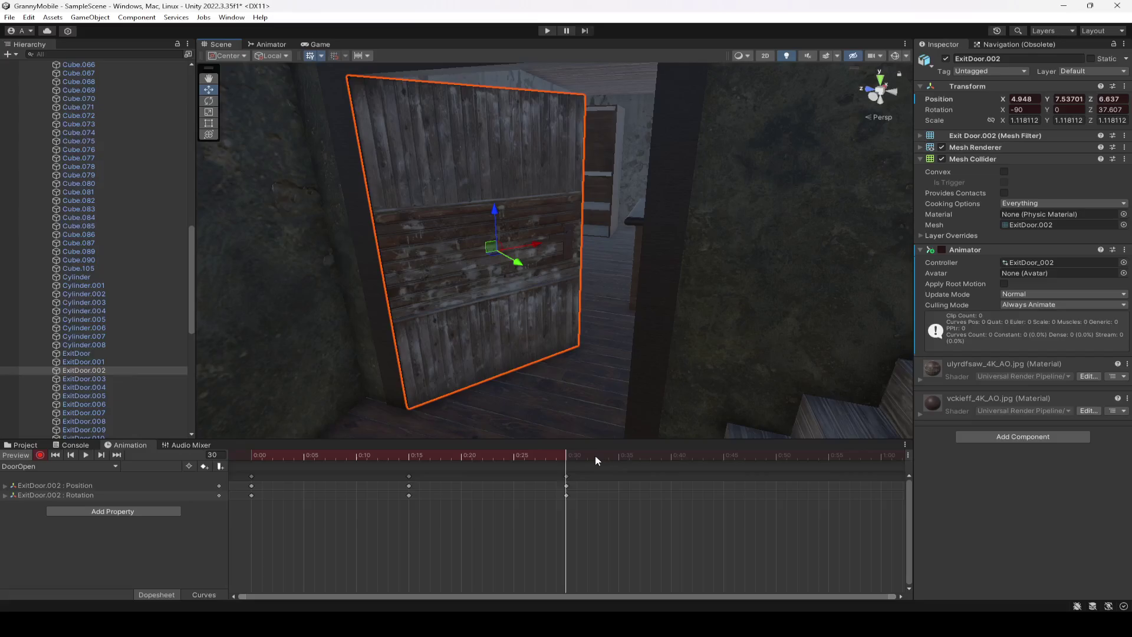
# At frame 45, swing the door fully open and stop recording.
pyautogui.moveTo(566, 457); pyautogui.dragTo(723, 457)
pyautogui.click(209, 101)
pyautogui.moveTo(493, 265); pyautogui.dragTo(522, 242)
pyautogui.click(209, 90)
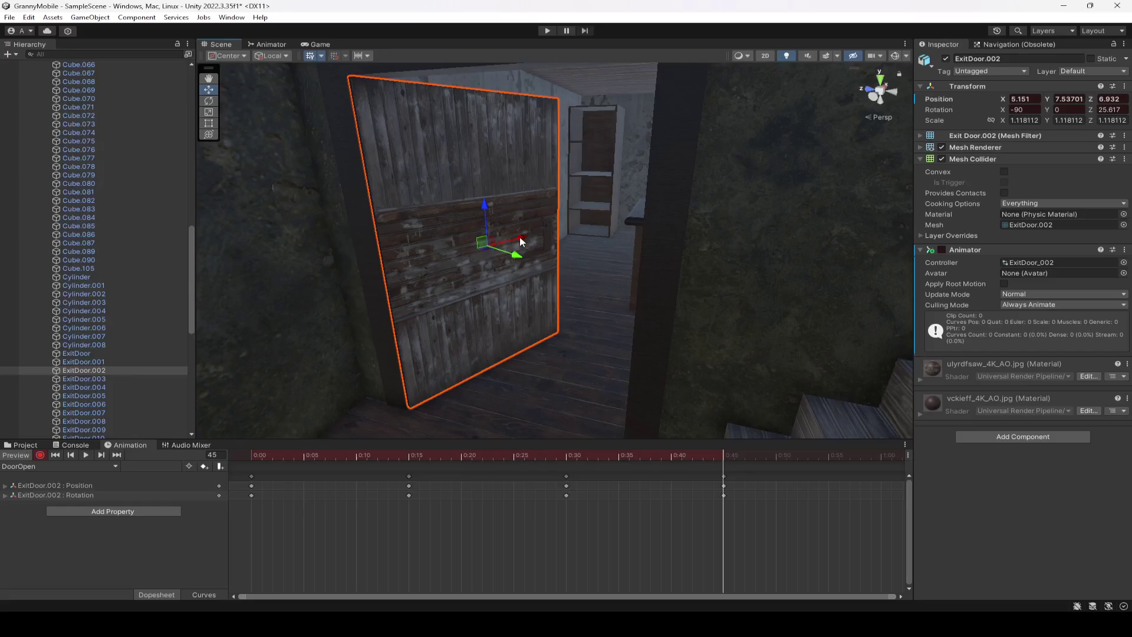
pyautogui.click(39, 456)
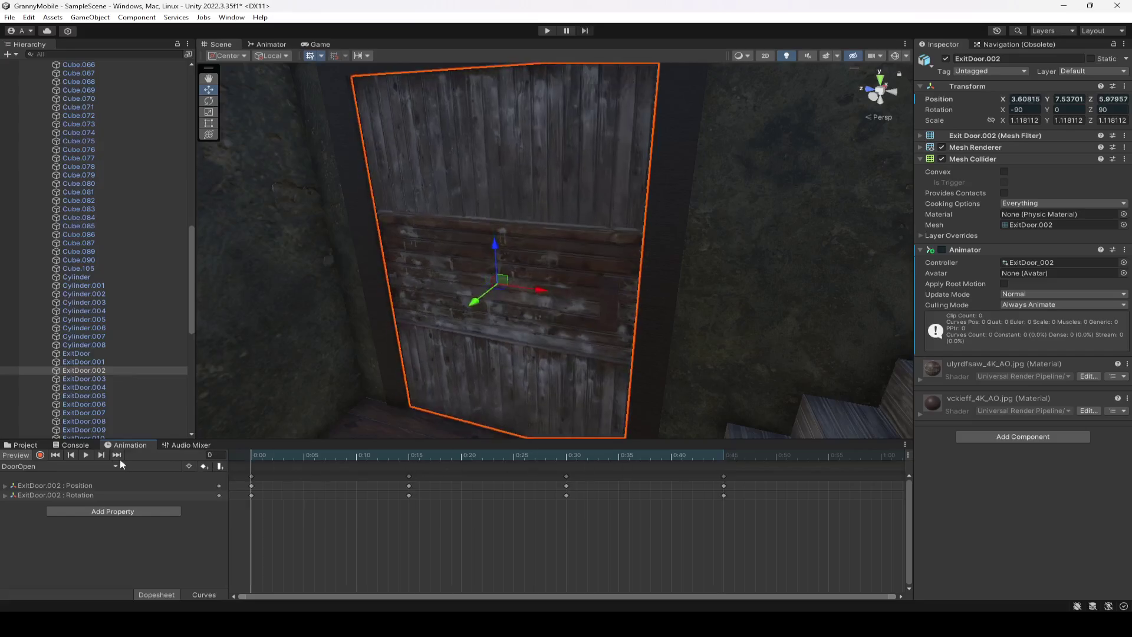
pyautogui.click(89, 454)
pyautogui.click(30, 466)
pyautogui.click(33, 489)
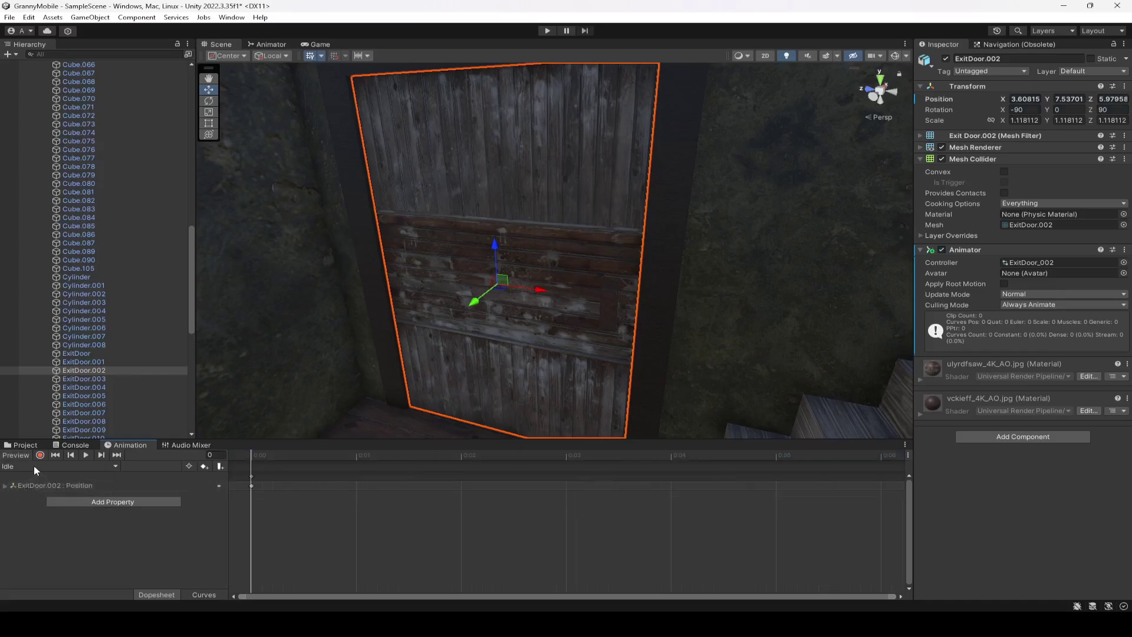
pyautogui.click(32, 466)
pyautogui.click(35, 476)
pyautogui.click(82, 371)
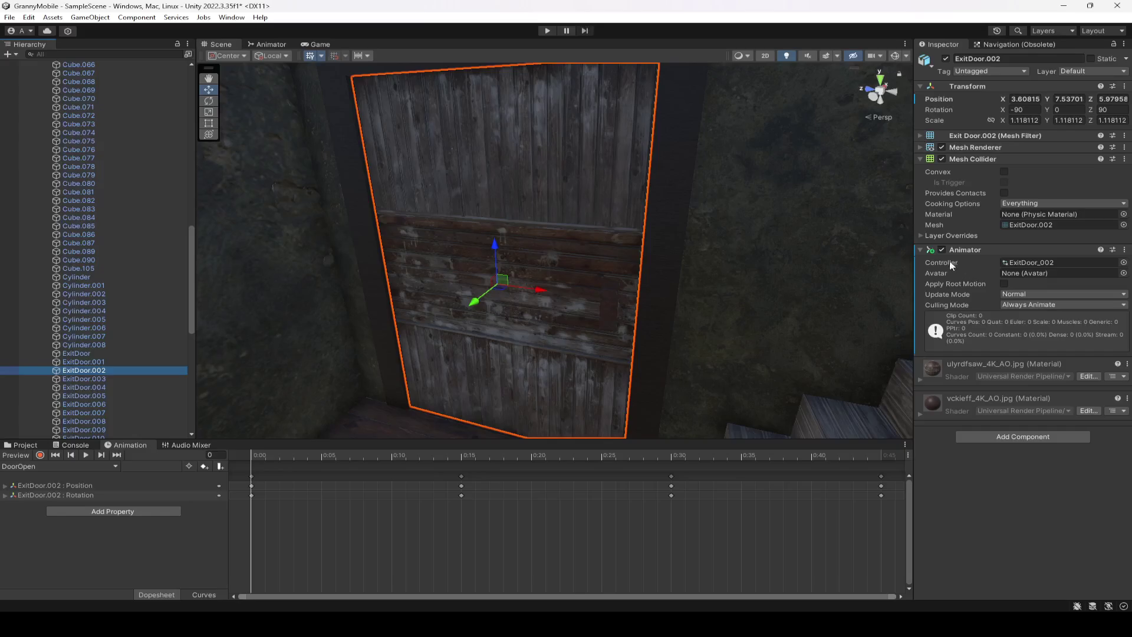
# Open the ExitDoor_002 controller graph and place the DoorOpen state below Idle.
pyautogui.doubleClick(1038, 263)
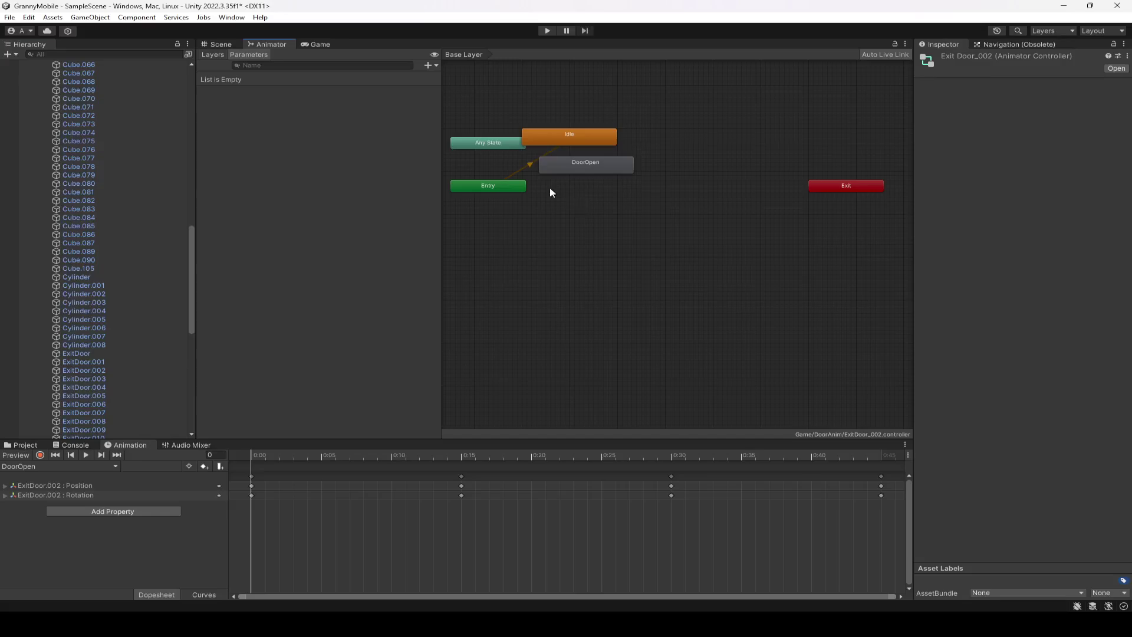
pyautogui.moveTo(592, 146); pyautogui.dragTo(683, 142)
pyautogui.moveTo(609, 164); pyautogui.dragTo(683, 195)
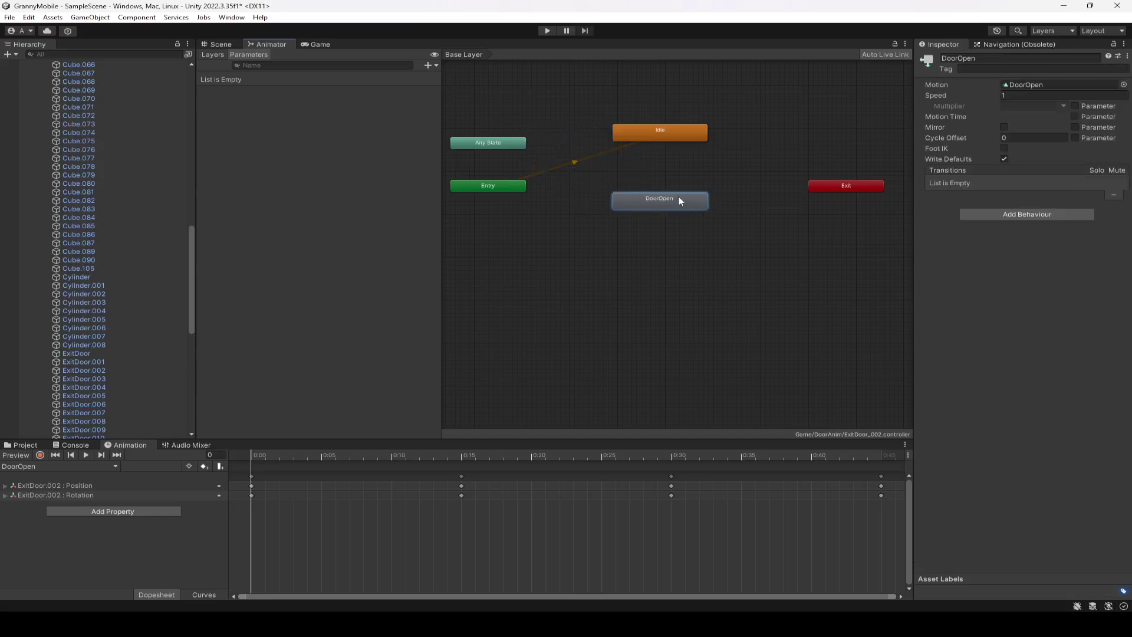
pyautogui.click(759, 332)
# Add a Trigger parameter named Open and begin a transition from the Idle state.
pyautogui.click(430, 65)
pyautogui.click(454, 113)
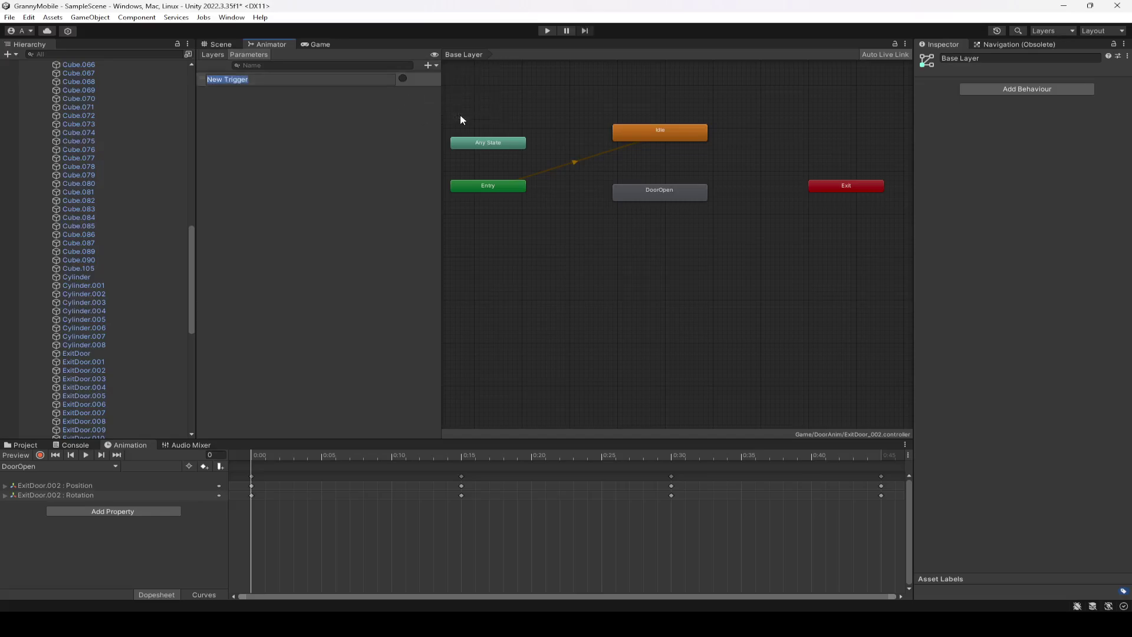
pyautogui.write('Open')
pyautogui.press('Return')
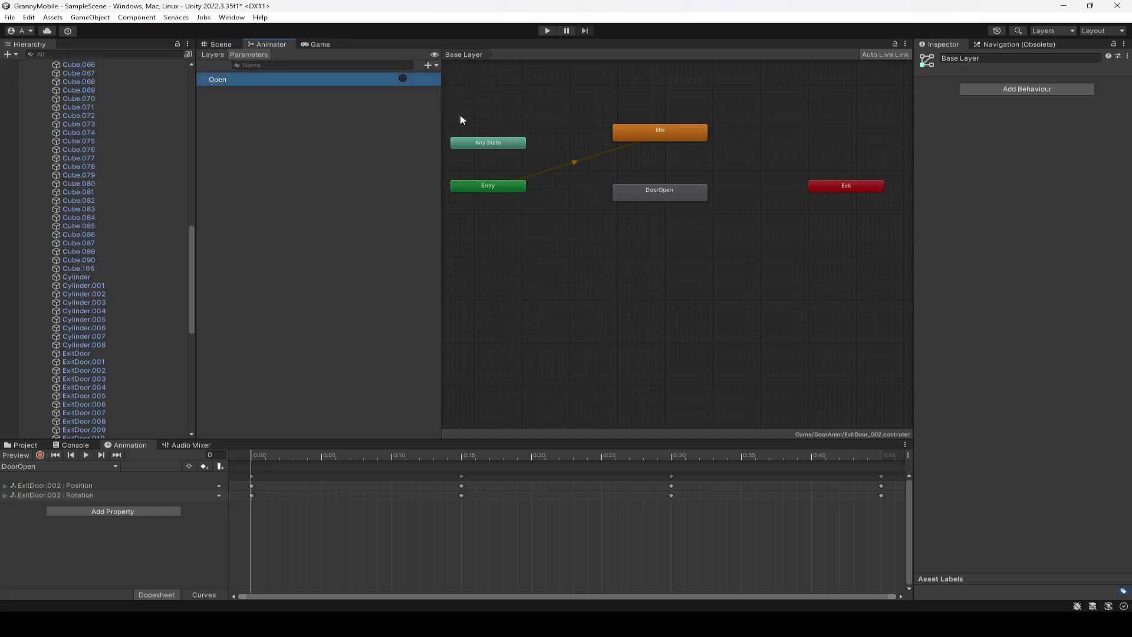
pyautogui.rightClick(661, 130)
pyautogui.click(690, 139)
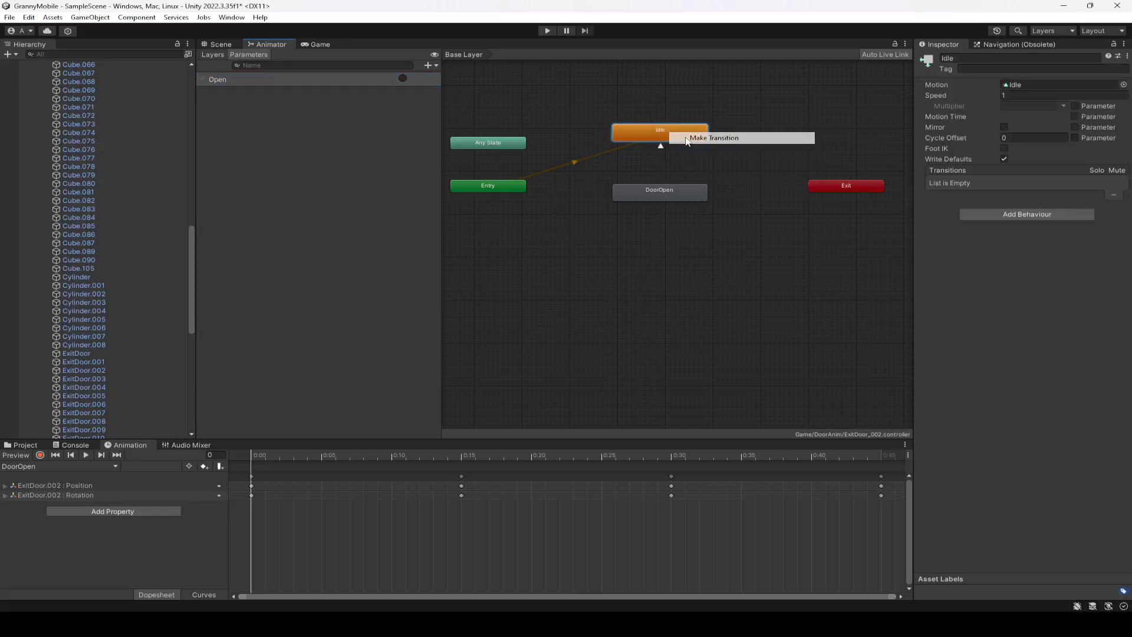
# Link Idle to DoorOpen, add the Open condition, disable Has Exit Time, save and preview.
pyautogui.click(653, 195)
pyautogui.click(658, 163)
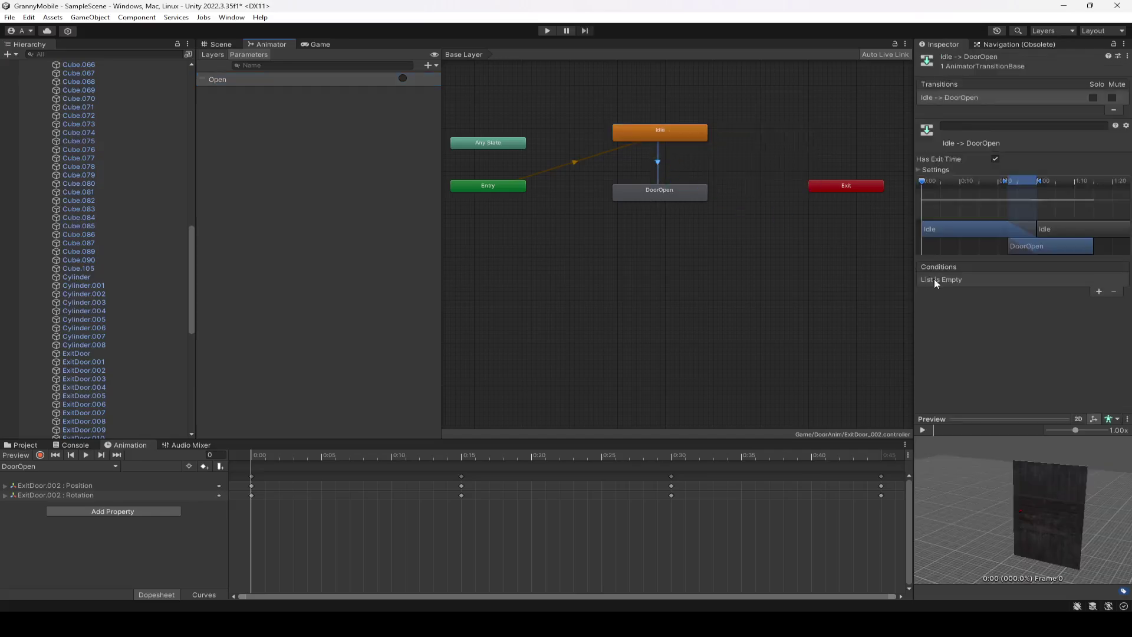
pyautogui.click(1098, 293)
pyautogui.click(995, 159)
pyautogui.hotkey('ctrl', 's')
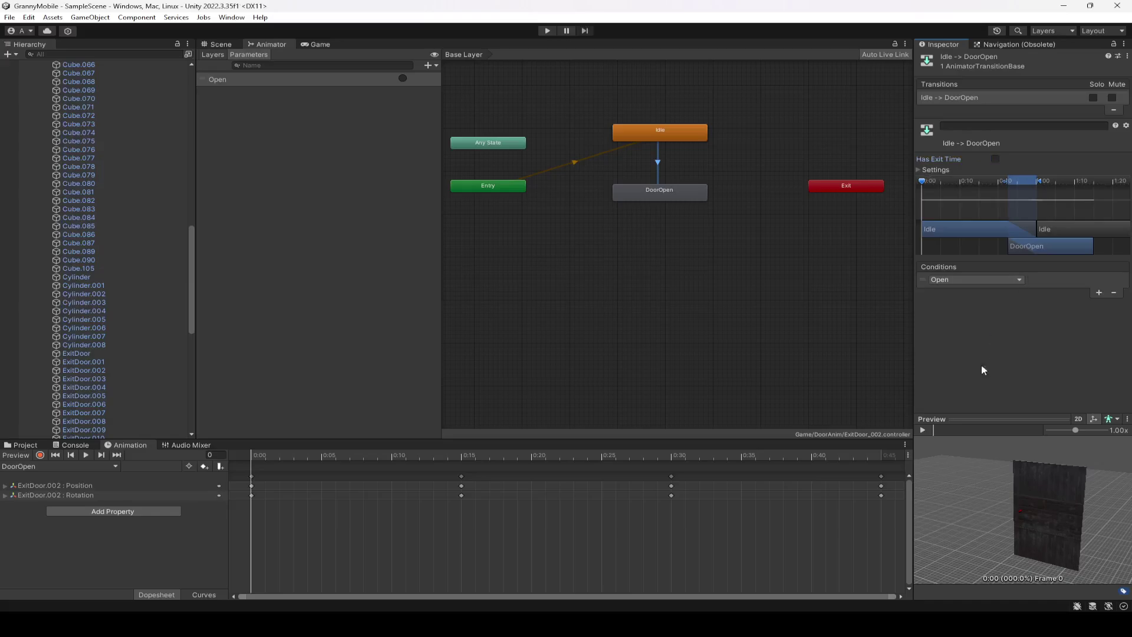
pyautogui.click(927, 431)
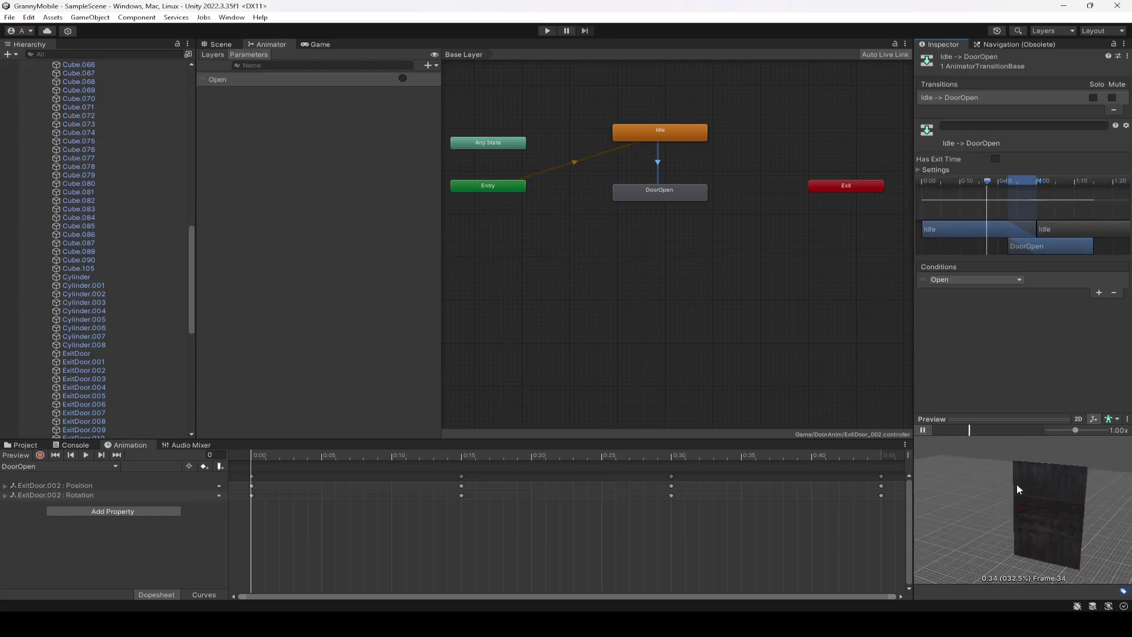
pyautogui.click(650, 294)
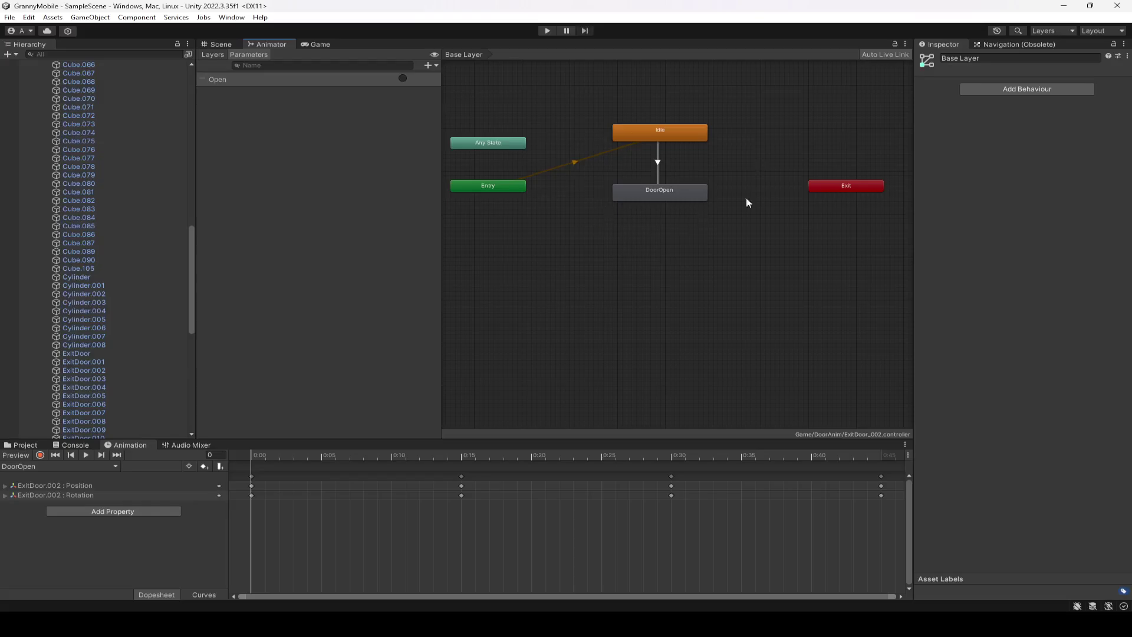
# Collapse granny_1_map and Environment in the Hierarchy and browse the Project window to Assets/Game.
pyautogui.click(216, 44)
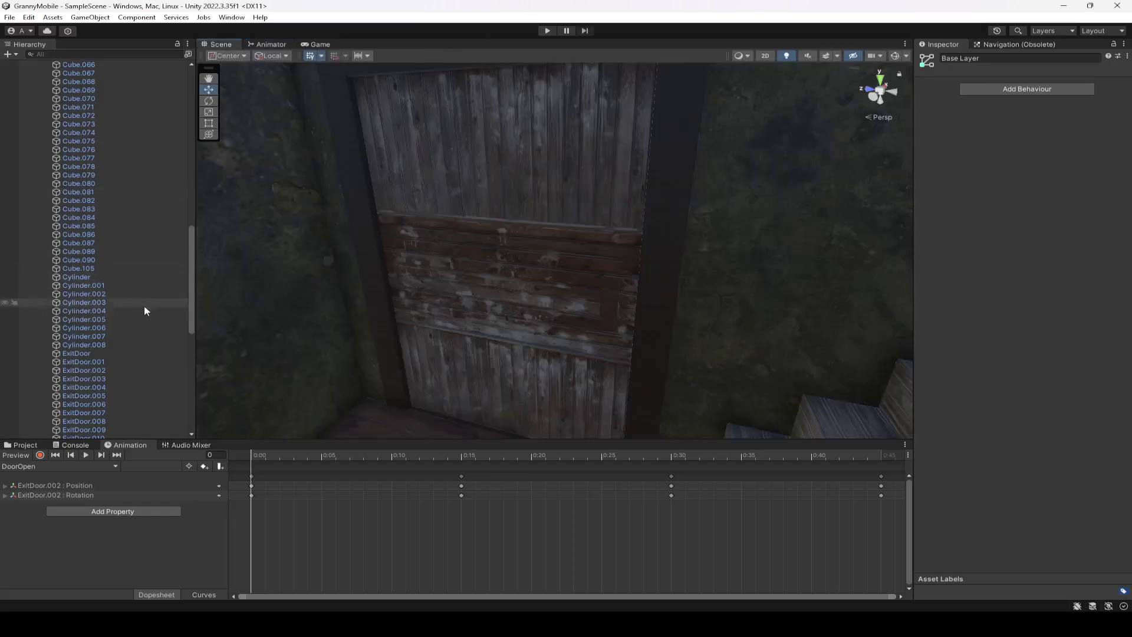
pyautogui.moveTo(190, 310); pyautogui.dragTo(210, 140)
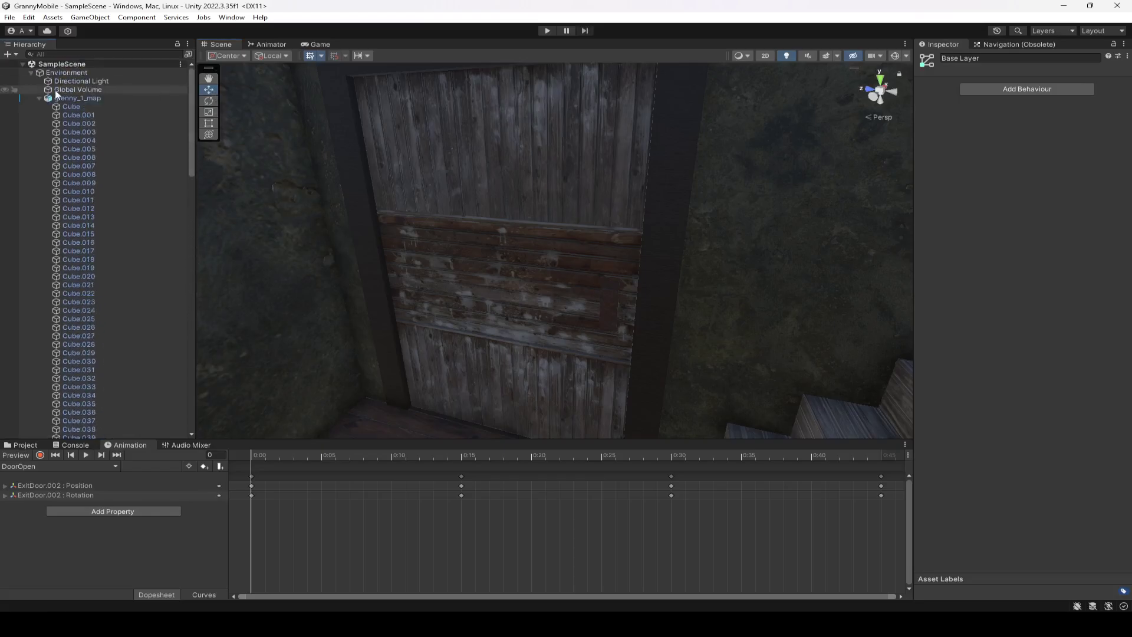
pyautogui.click(40, 98)
pyautogui.click(30, 72)
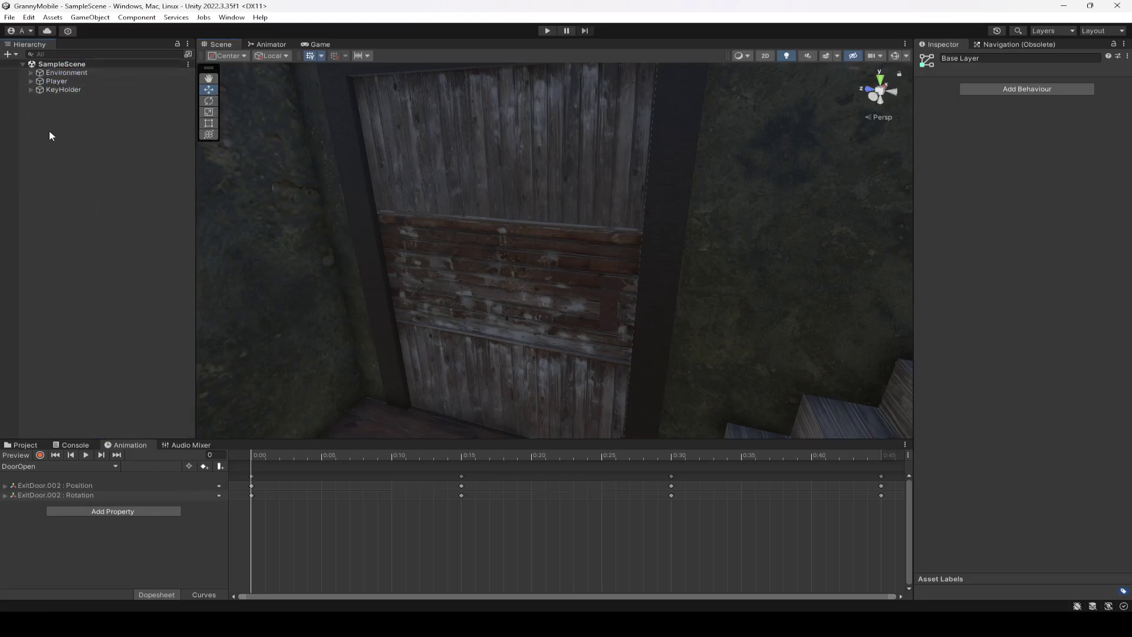
pyautogui.click(48, 130)
pyautogui.hotkey('ctrl', '5')
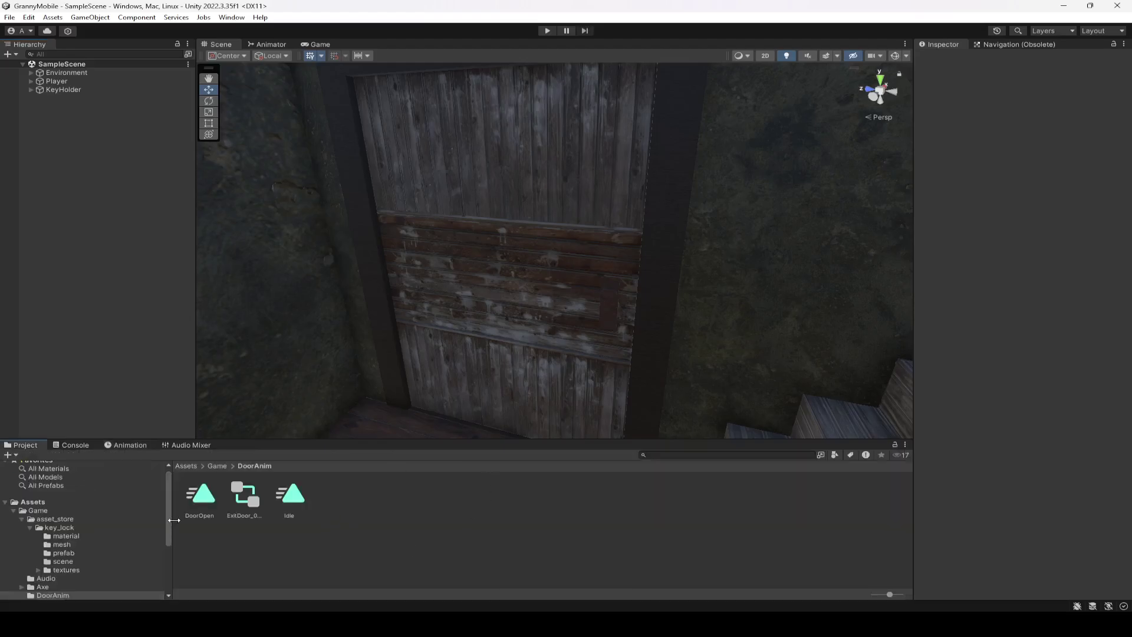
pyautogui.click(13, 510)
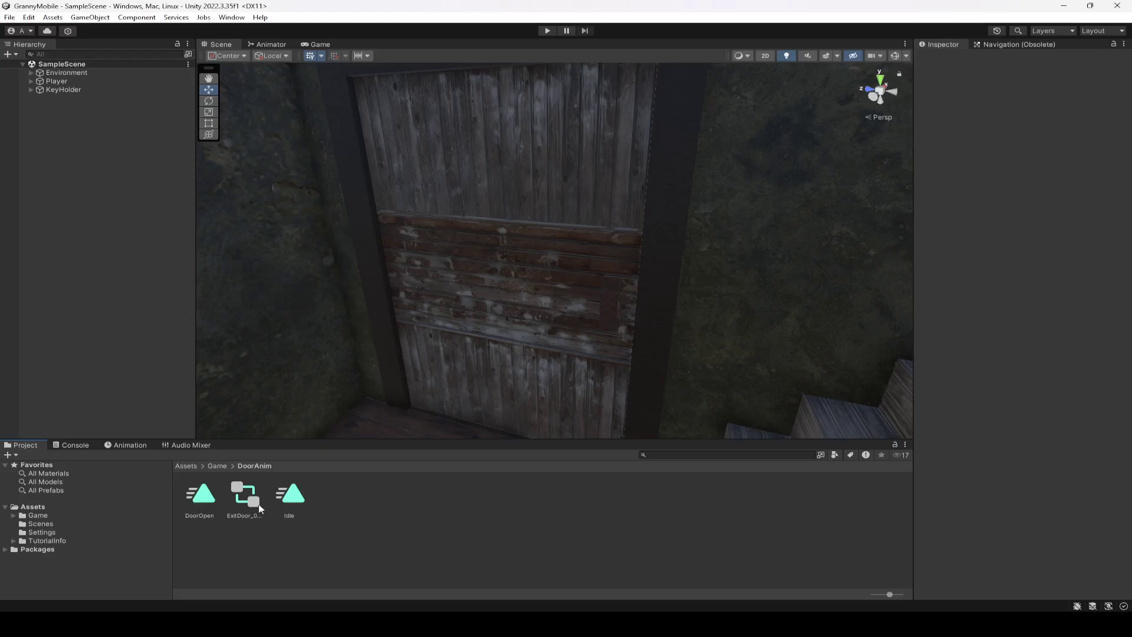
pyautogui.click(216, 466)
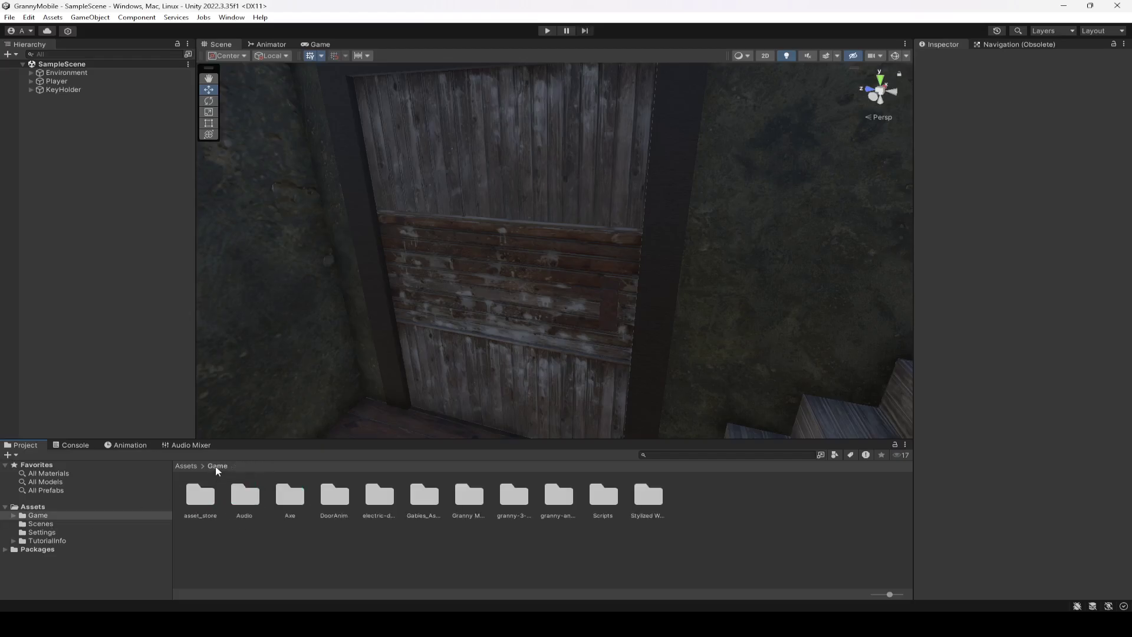